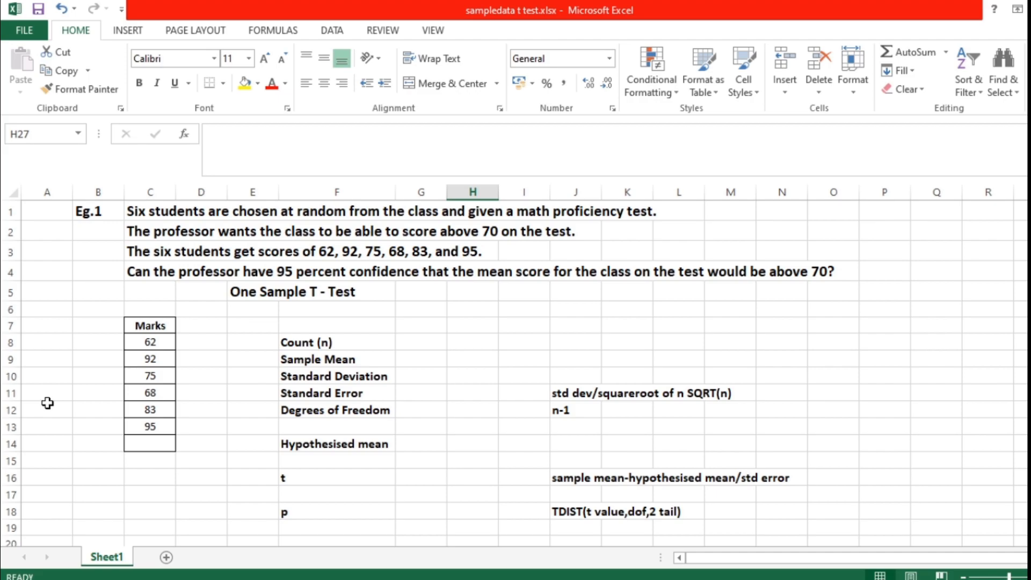
Step: Enter 6 as the Count (n) value in cell G8
{"action": "left_click", "coordinate": [428, 342]}
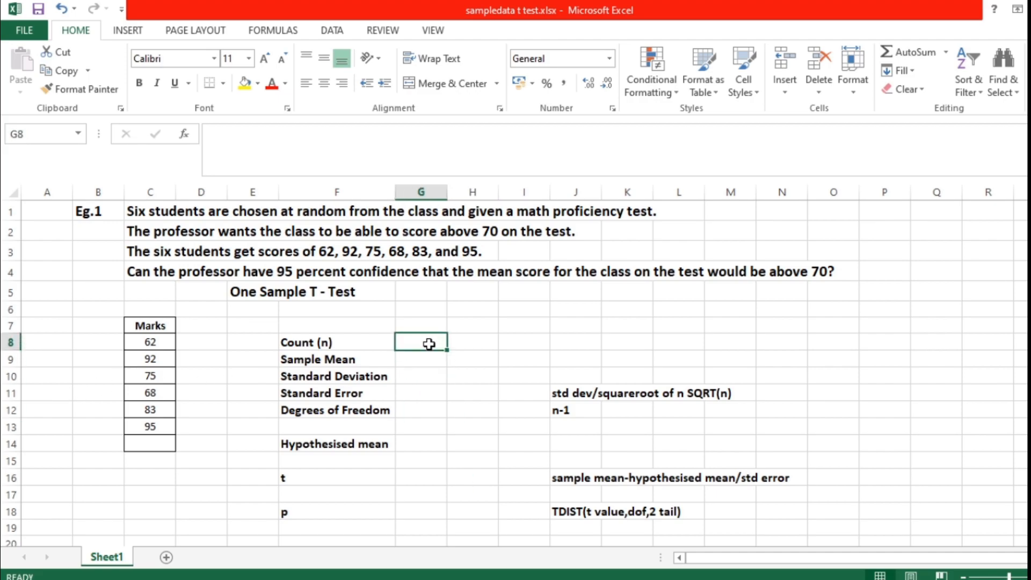
{"action": "type", "text": "6"}
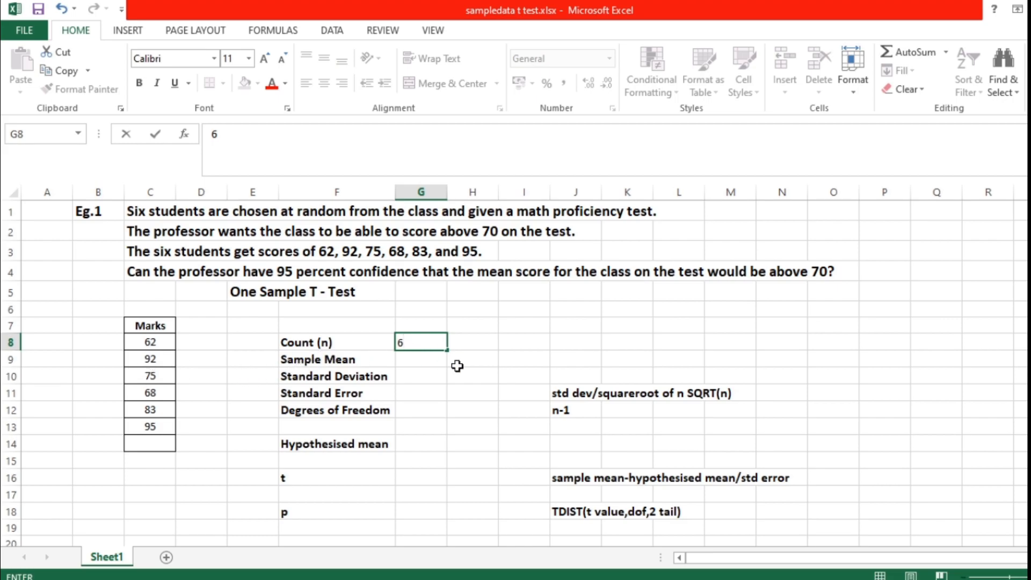
{"action": "left_click", "coordinate": [420, 365]}
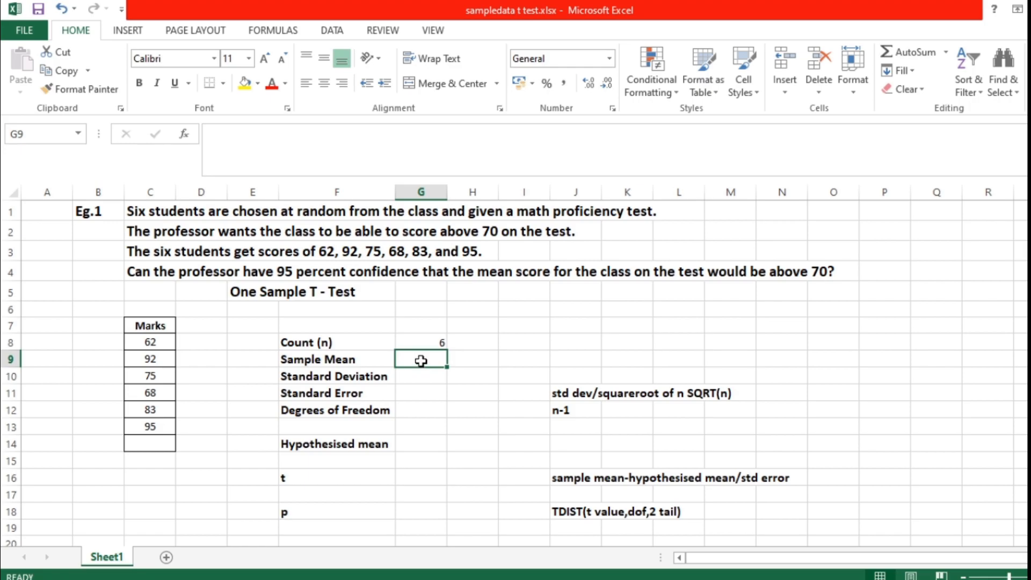
Step: Calculate the Sample Mean in G9 with the AVERAGE function over the marks in C8:C13
{"action": "double_click", "coordinate": [421, 361]}
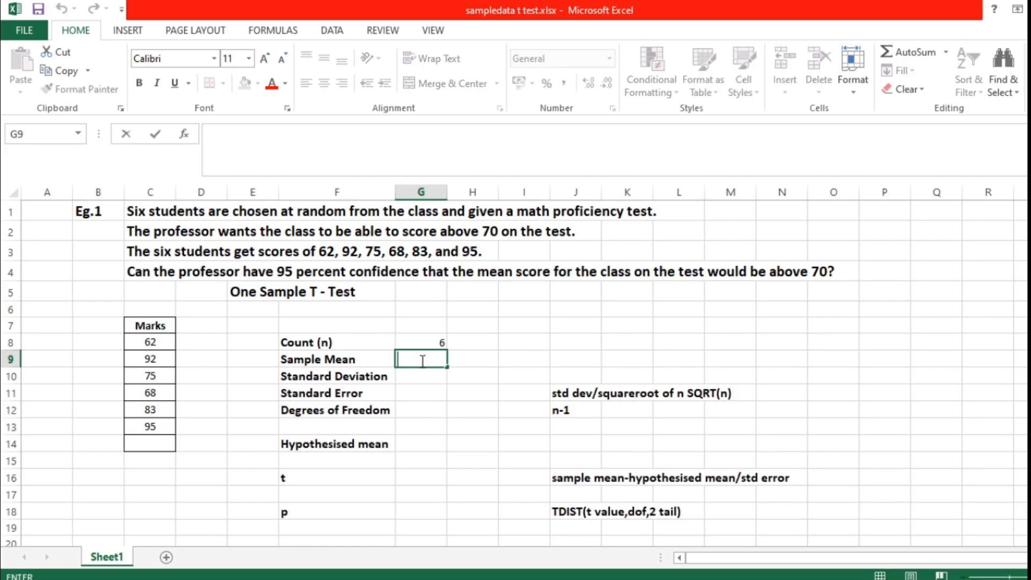
{"action": "type", "text": "="}
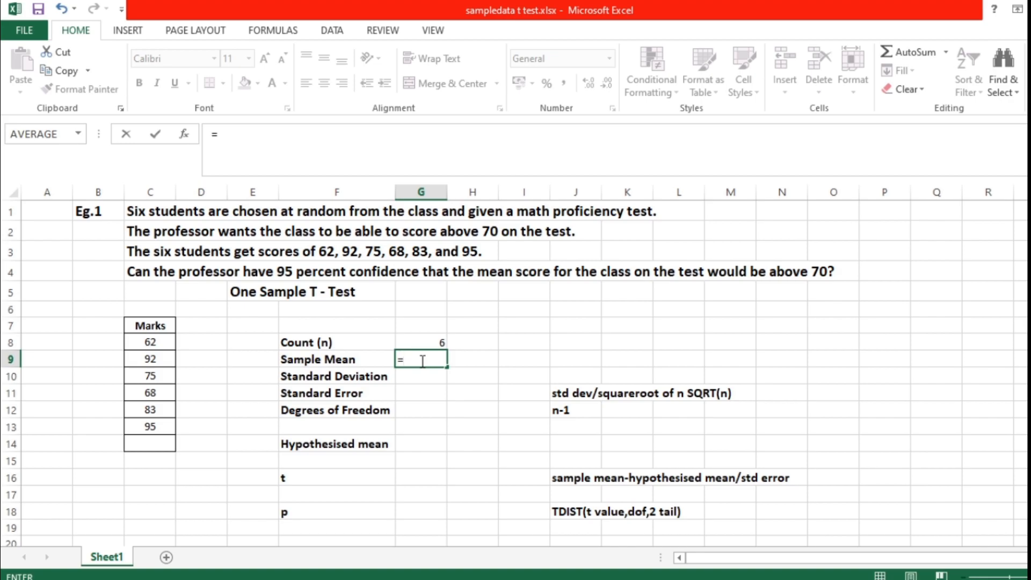
{"action": "type", "text": "aver"}
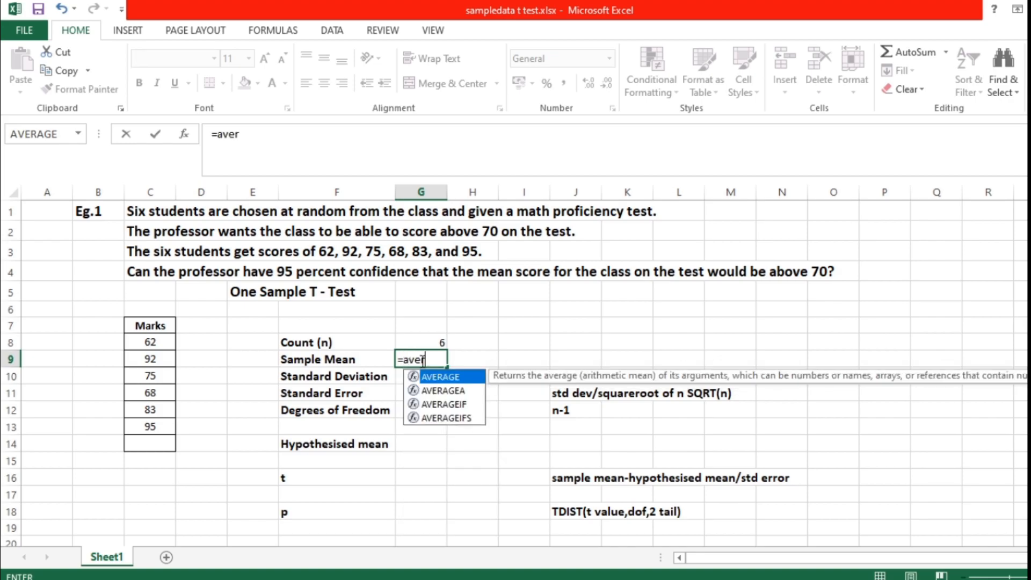
{"action": "type", "text": "age("}
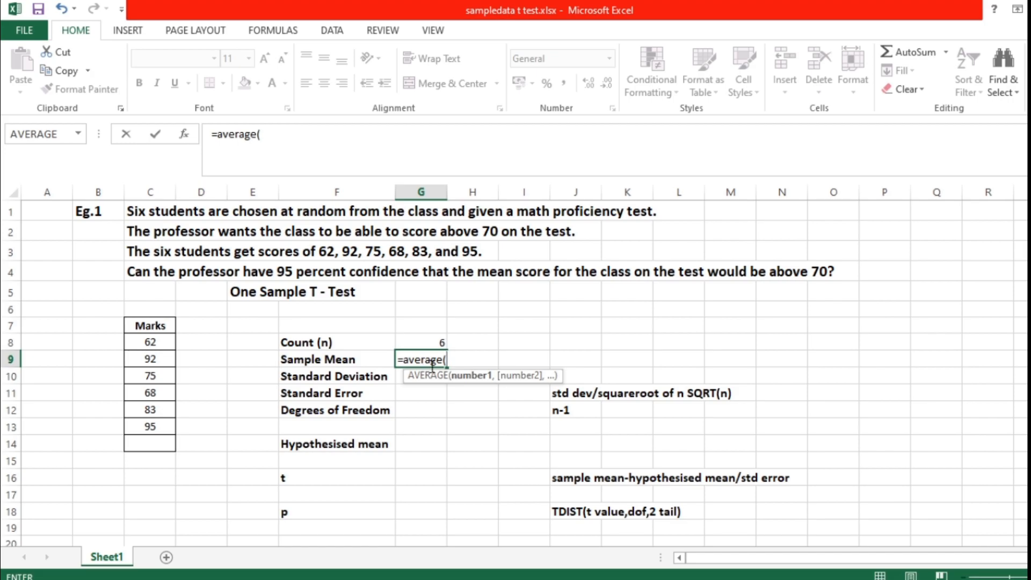
{"action": "left_click", "coordinate": [156, 345]}
{"action": "left_click_drag", "start_coordinate": [156, 345], "coordinate": [154, 426]}
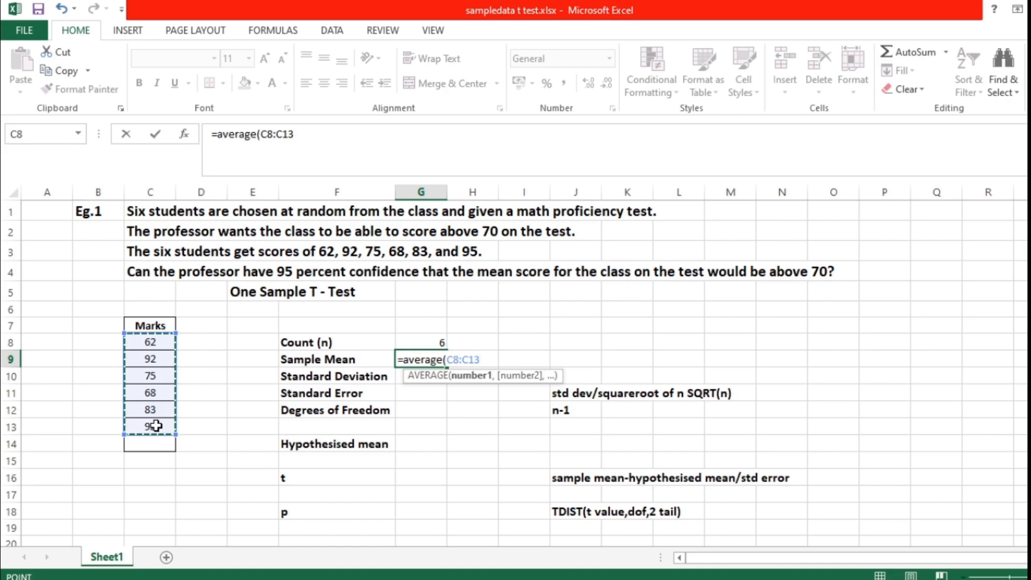
{"action": "type", "text": ")"}
{"action": "key", "text": "ctrl+Return"}
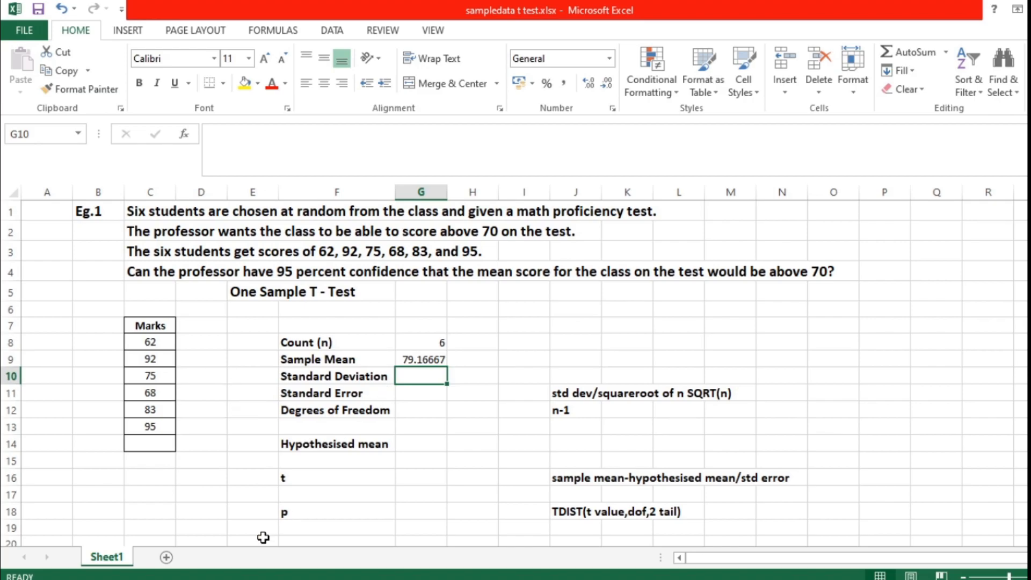
Step: Calculate the Standard Deviation in G10 with the STDEV function over the marks in C8:C13
{"action": "double_click", "coordinate": [427, 377]}
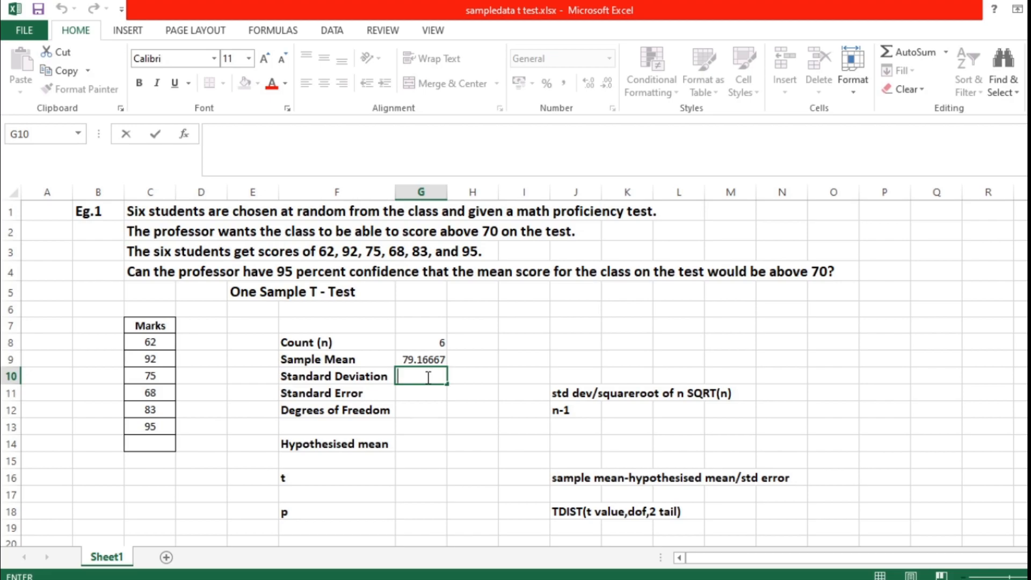
{"action": "type", "text": "="}
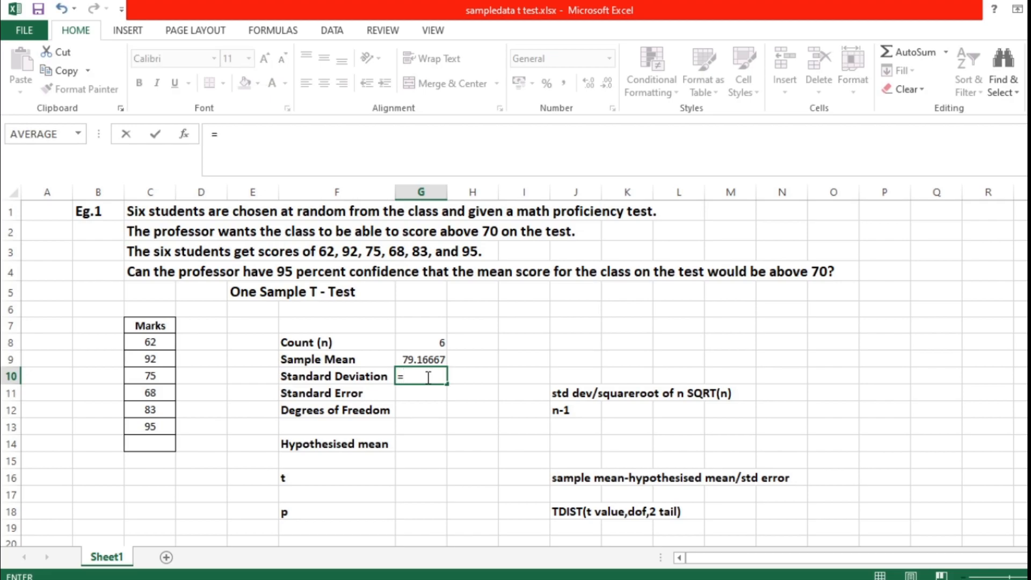
{"action": "type", "text": "st"}
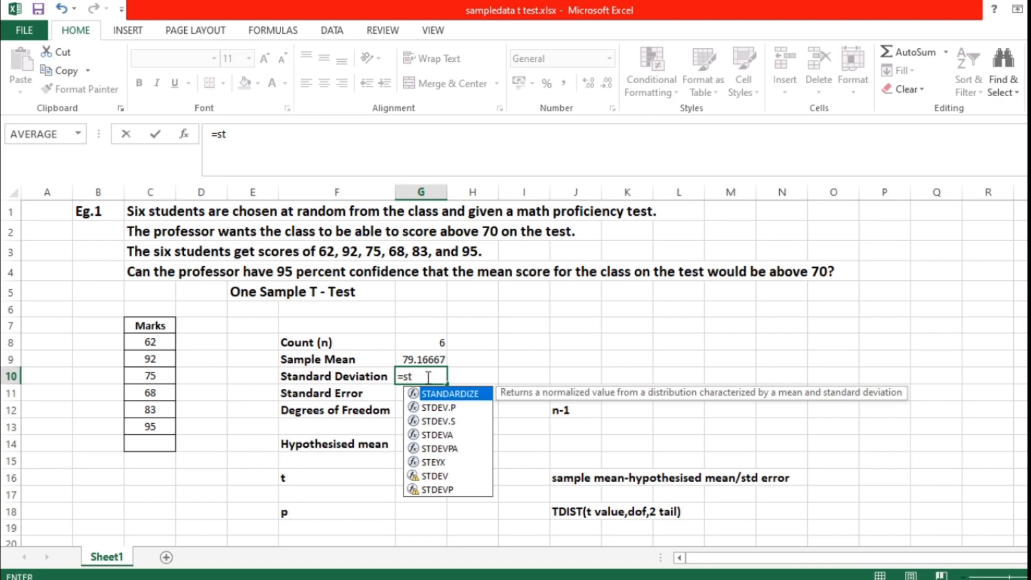
{"action": "left_click", "coordinate": [447, 475]}
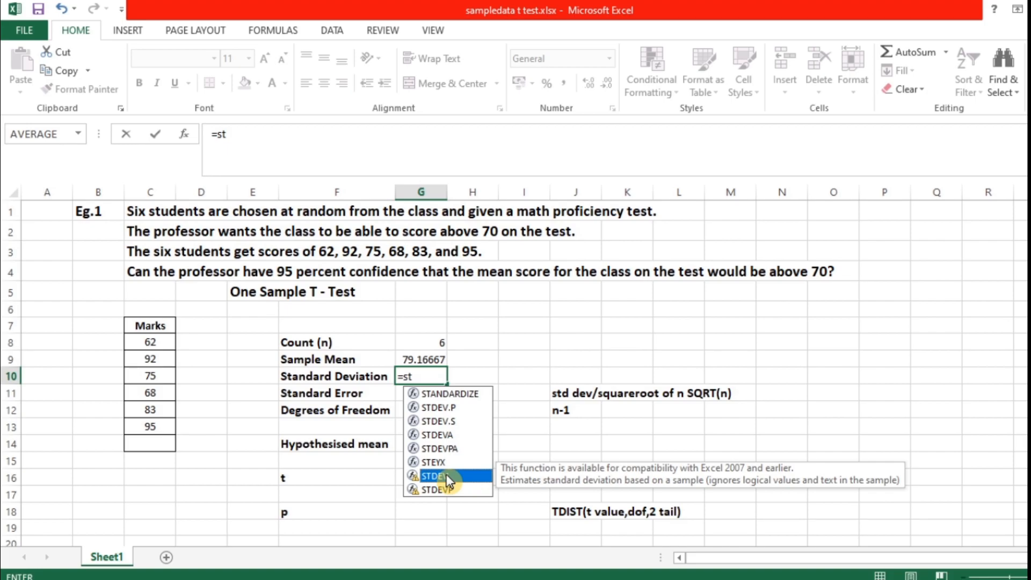
{"action": "double_click", "coordinate": [446, 474]}
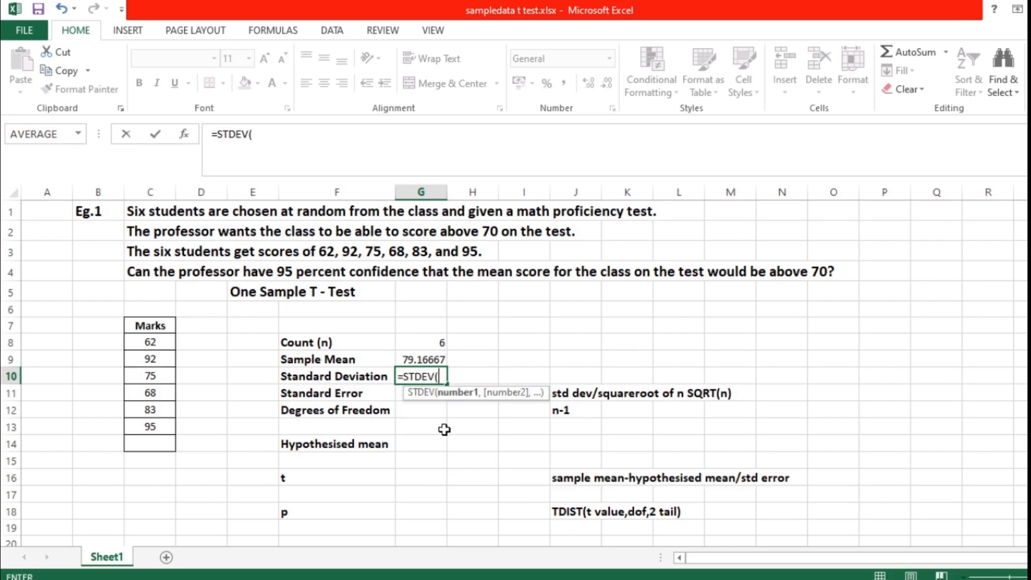
{"action": "left_click_drag", "start_coordinate": [142, 342], "coordinate": [143, 426]}
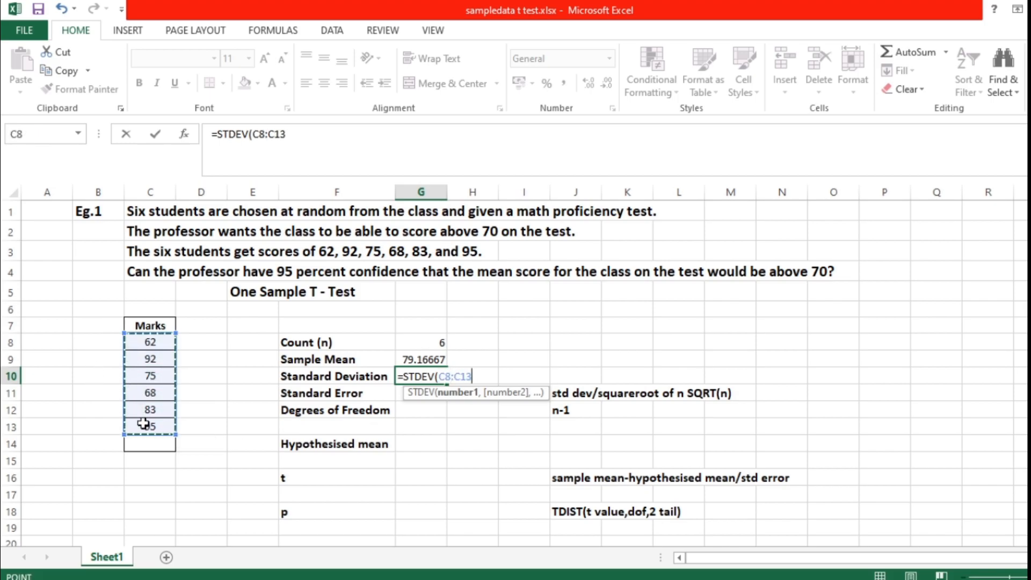
{"action": "type", "text": ")"}
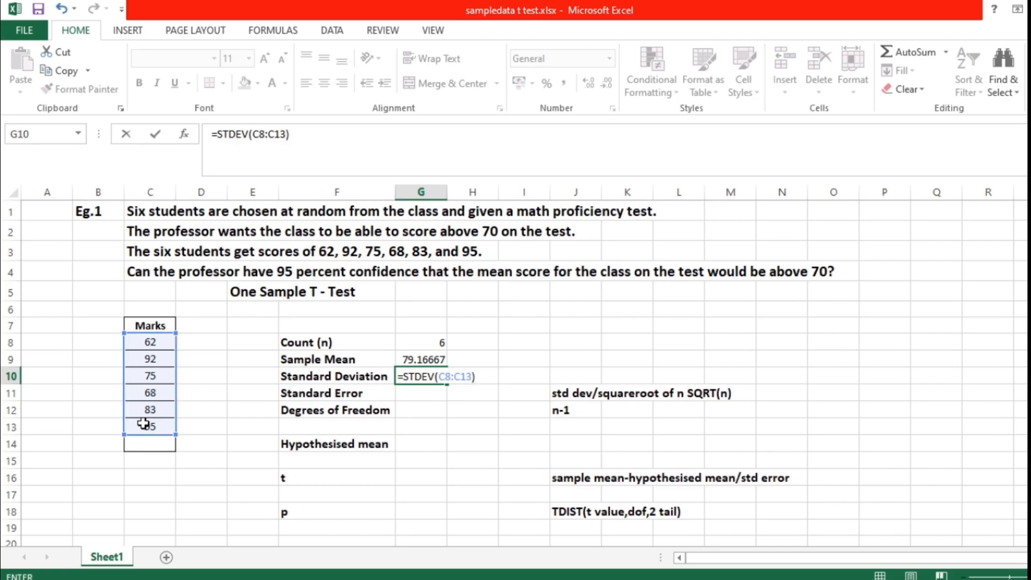
{"action": "key", "text": "Return"}
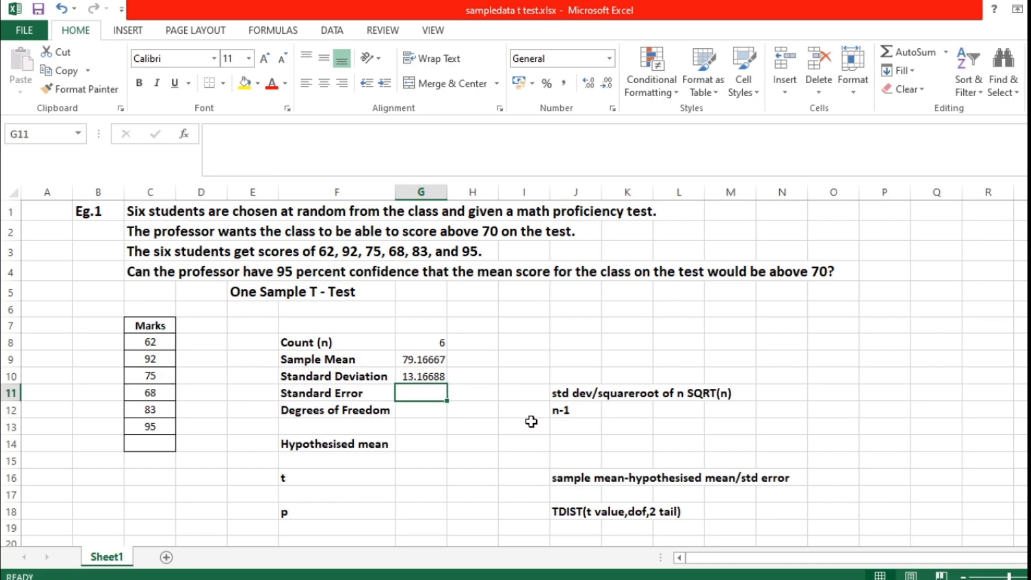
Step: Calculate the Standard Error in G11 with the formula =G10/SQRT(G8)
{"action": "double_click", "coordinate": [412, 396]}
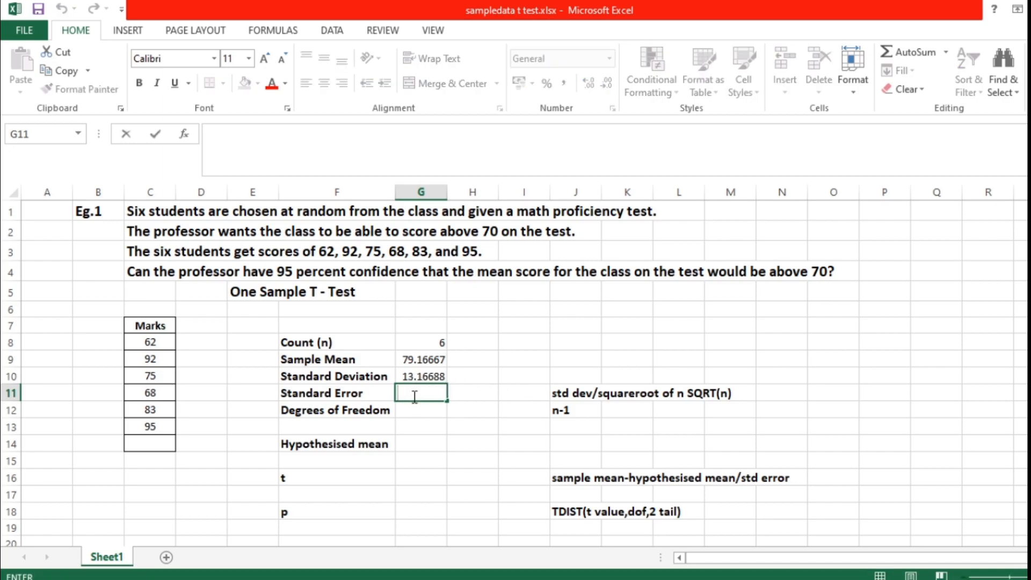
{"action": "type", "text": "="}
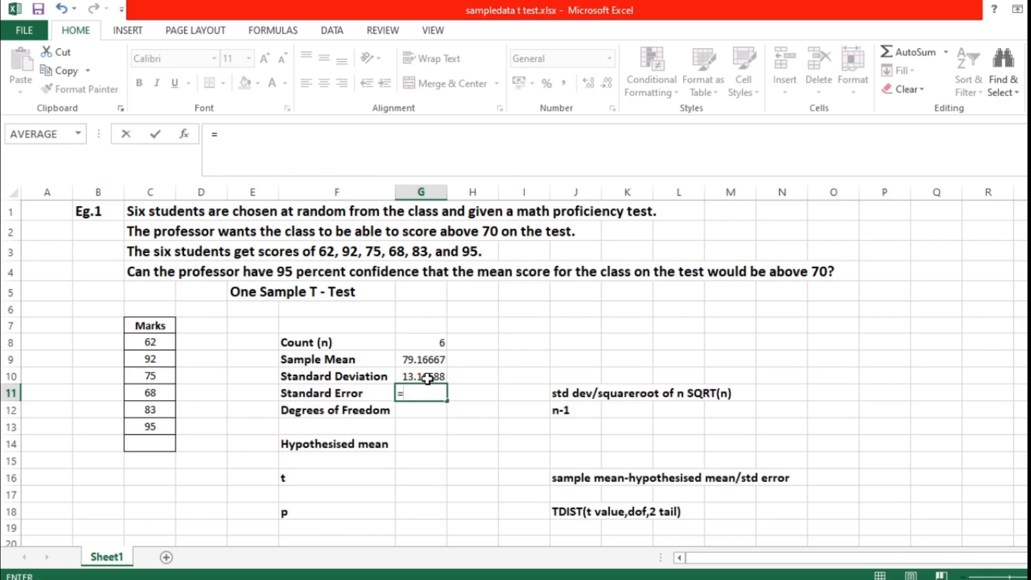
{"action": "left_click", "coordinate": [427, 379]}
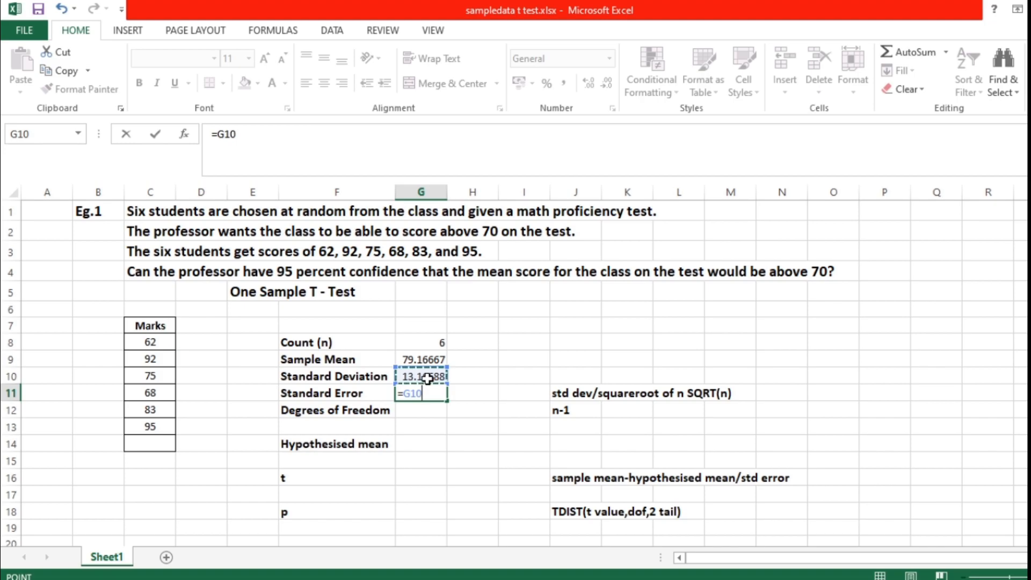
{"action": "type", "text": "/"}
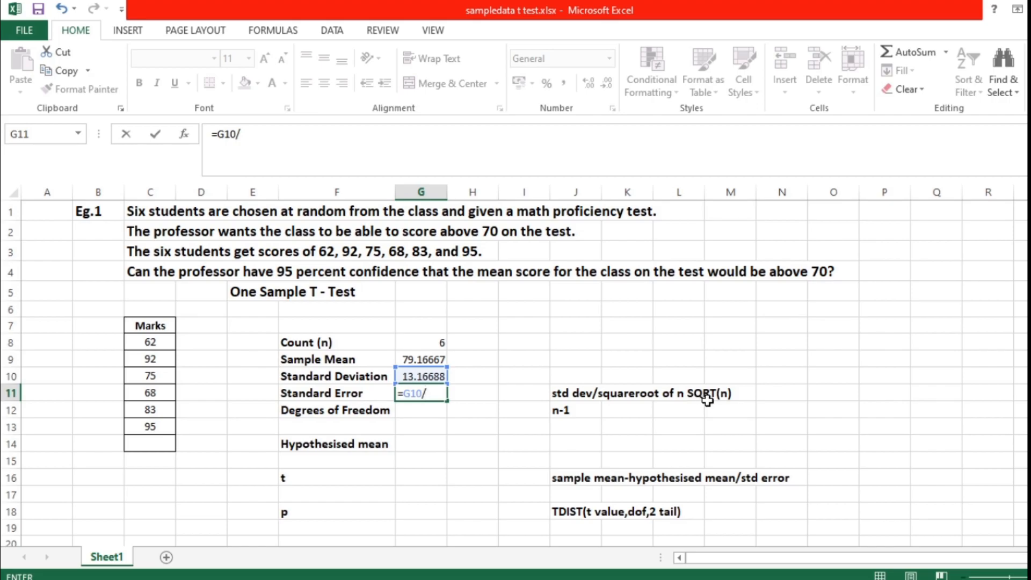
{"action": "type", "text": "sq"}
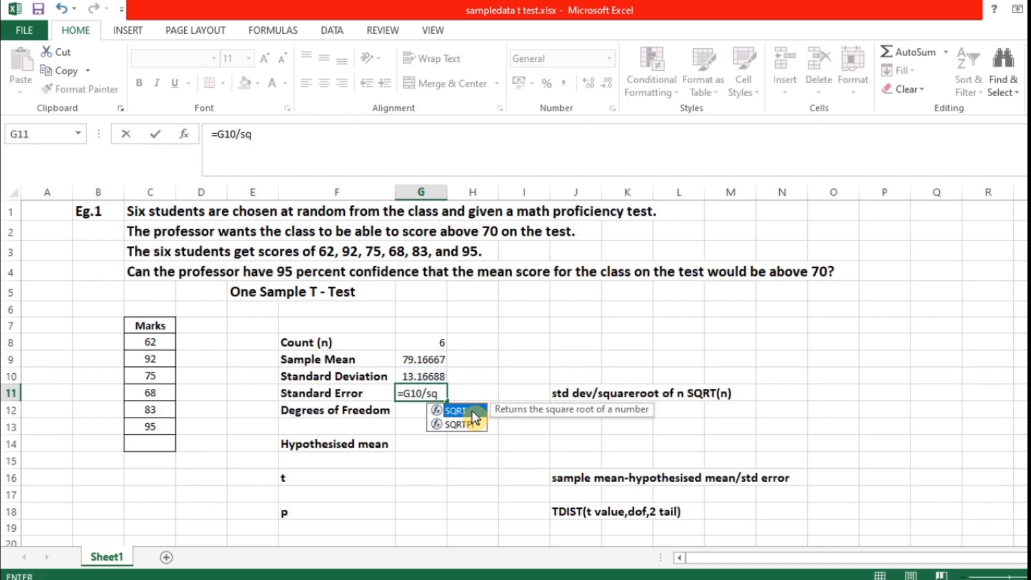
{"action": "double_click", "coordinate": [475, 417]}
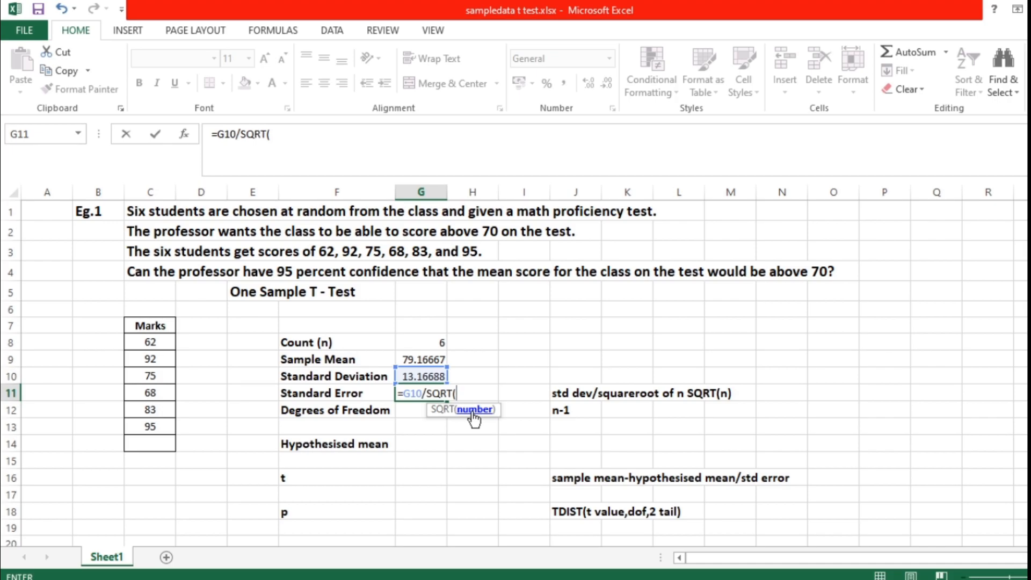
{"action": "left_click", "coordinate": [428, 342]}
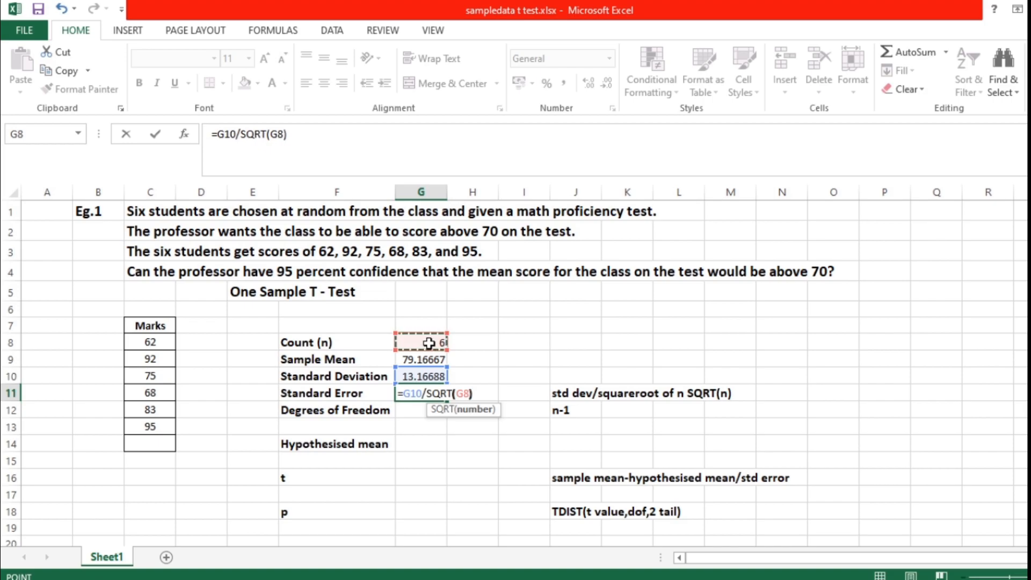
{"action": "type", "text": ")"}
{"action": "key", "text": "Return"}
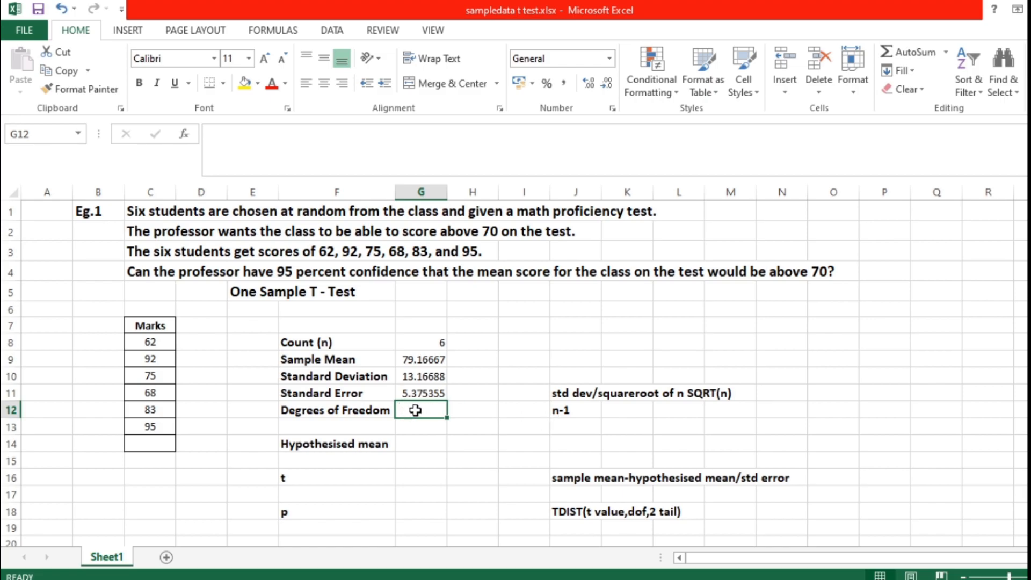
Step: Enter 5 as the Degrees of Freedom in G12 and 70 as the Hypothesised mean in G14
{"action": "type", "text": "5"}
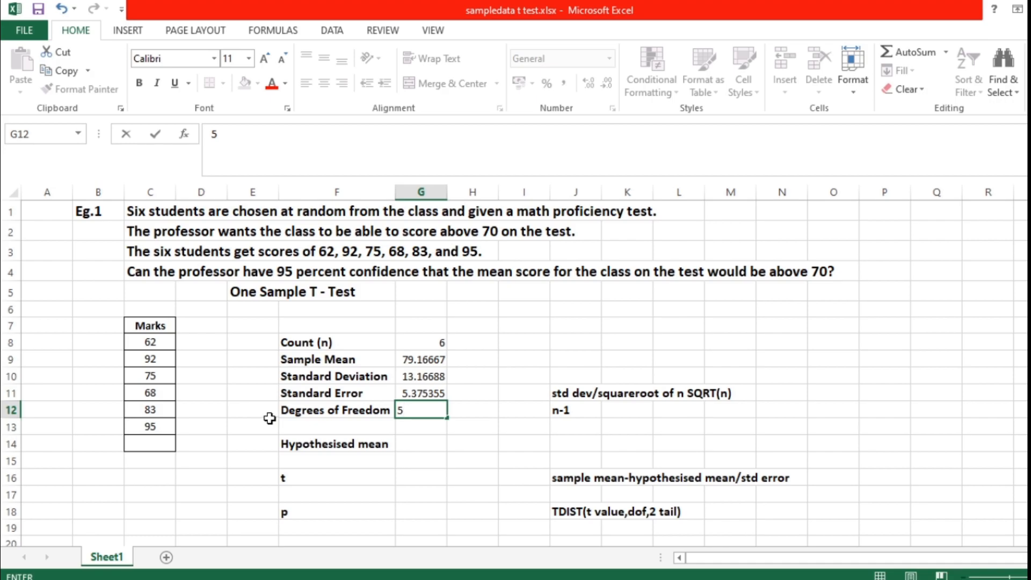
{"action": "left_click", "coordinate": [430, 445]}
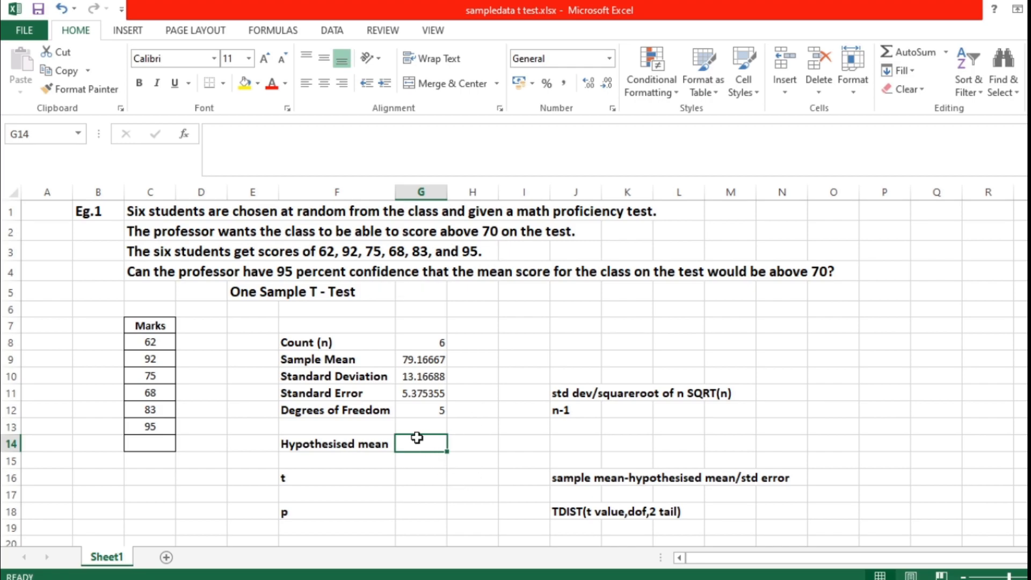
{"action": "type", "text": "7"}
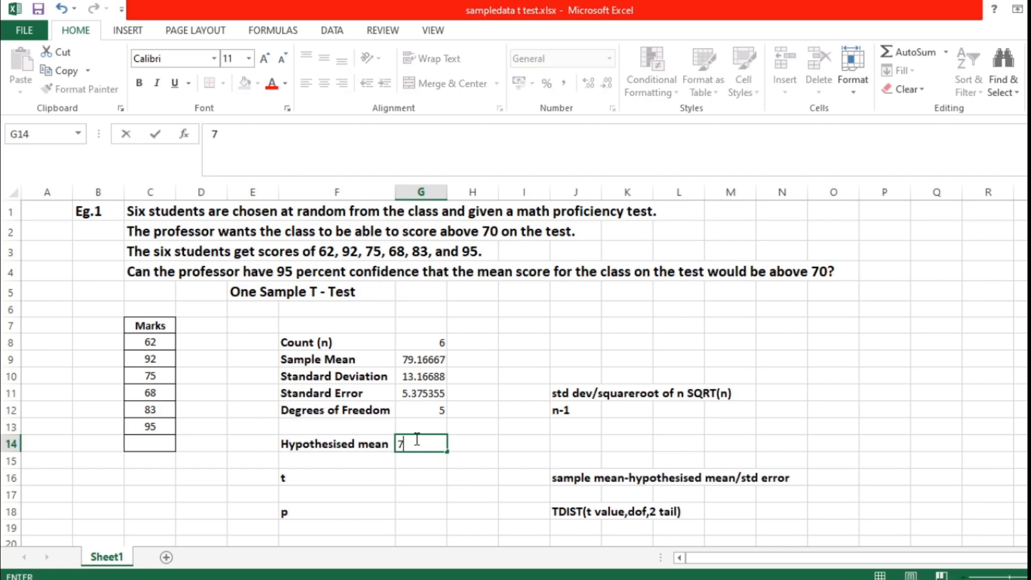
{"action": "type", "text": "0"}
{"action": "left_click", "coordinate": [422, 478]}
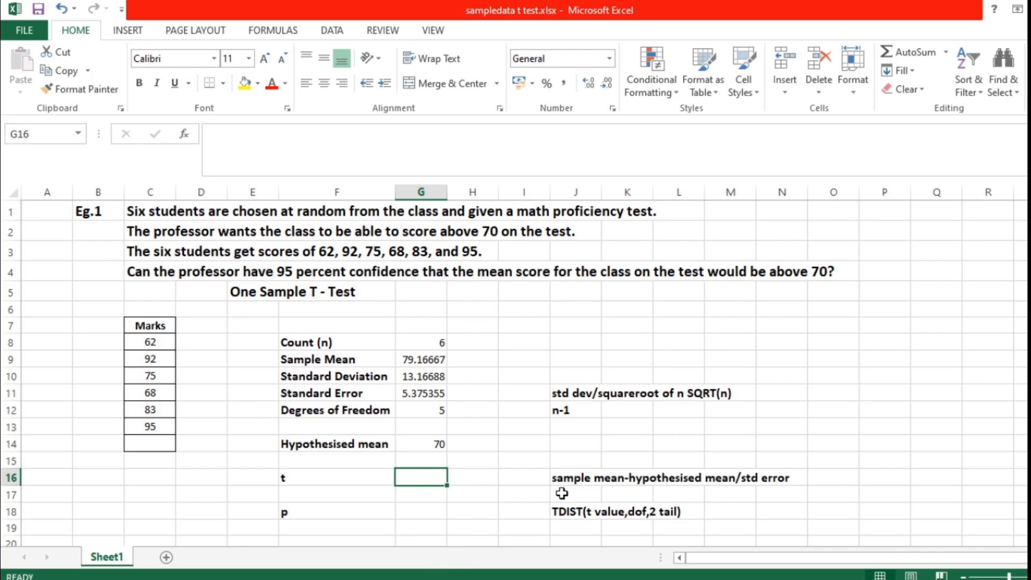
Step: Calculate the t statistic in G16 with the formula =(G9-G14)/G11
{"action": "double_click", "coordinate": [415, 480]}
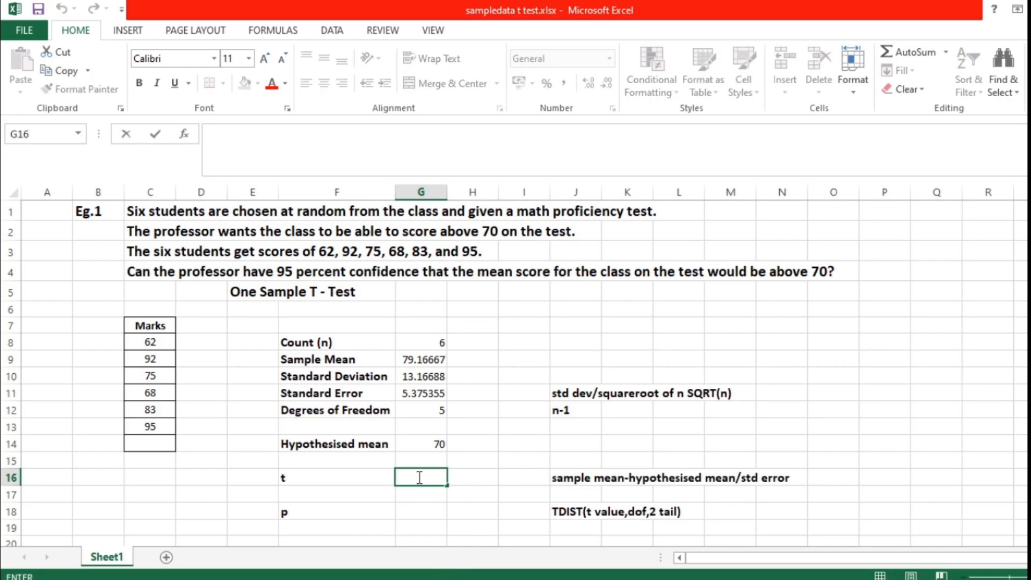
{"action": "type", "text": "="}
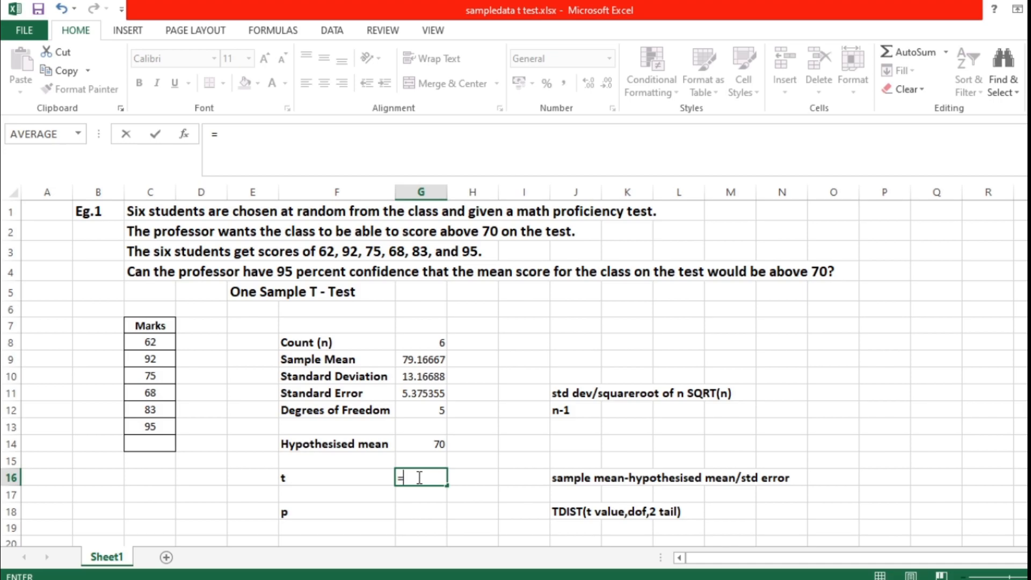
{"action": "type", "text": "("}
{"action": "left_click", "coordinate": [413, 362]}
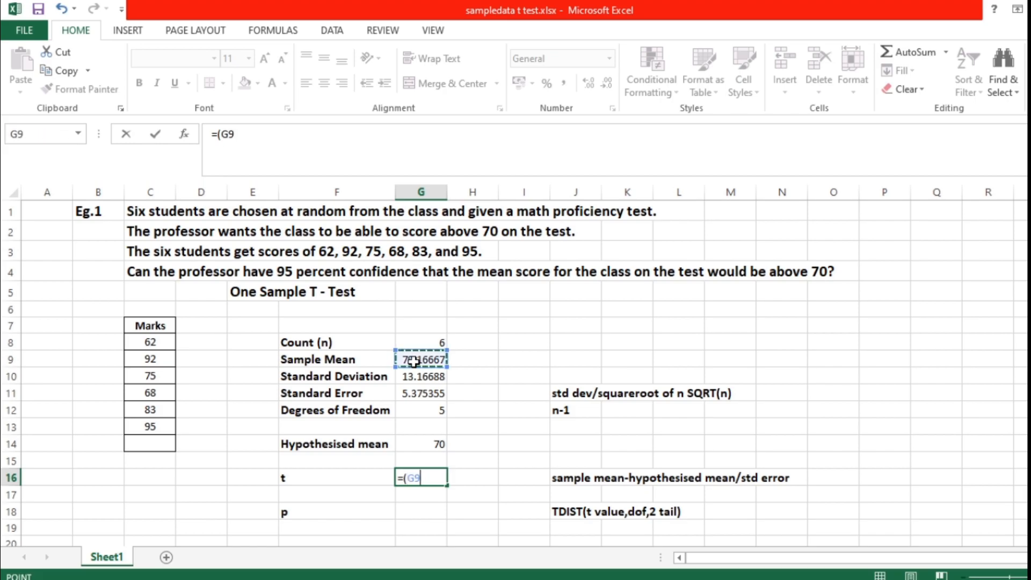
{"action": "type", "text": "-"}
{"action": "left_click", "coordinate": [429, 447]}
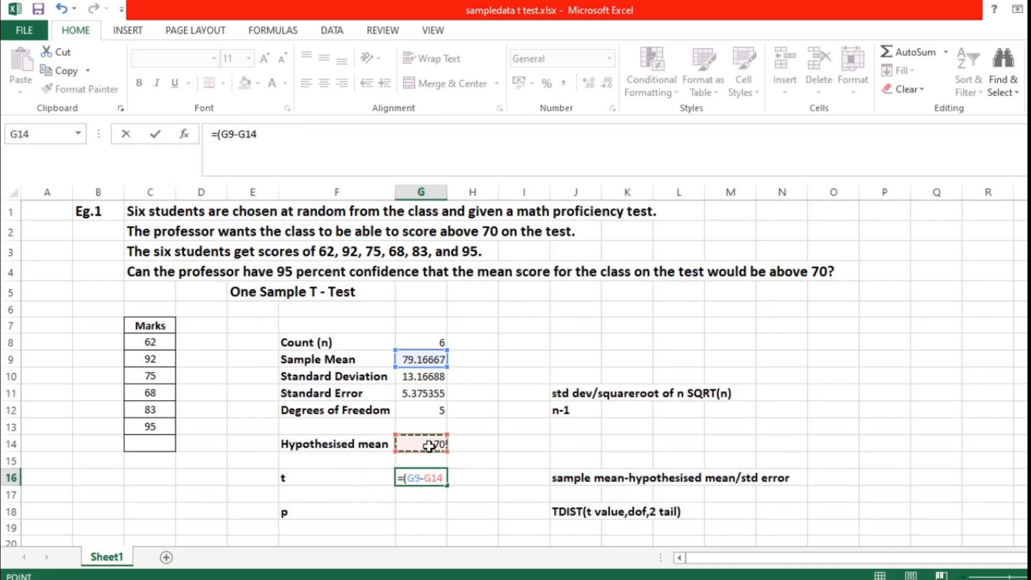
{"action": "type", "text": ")"}
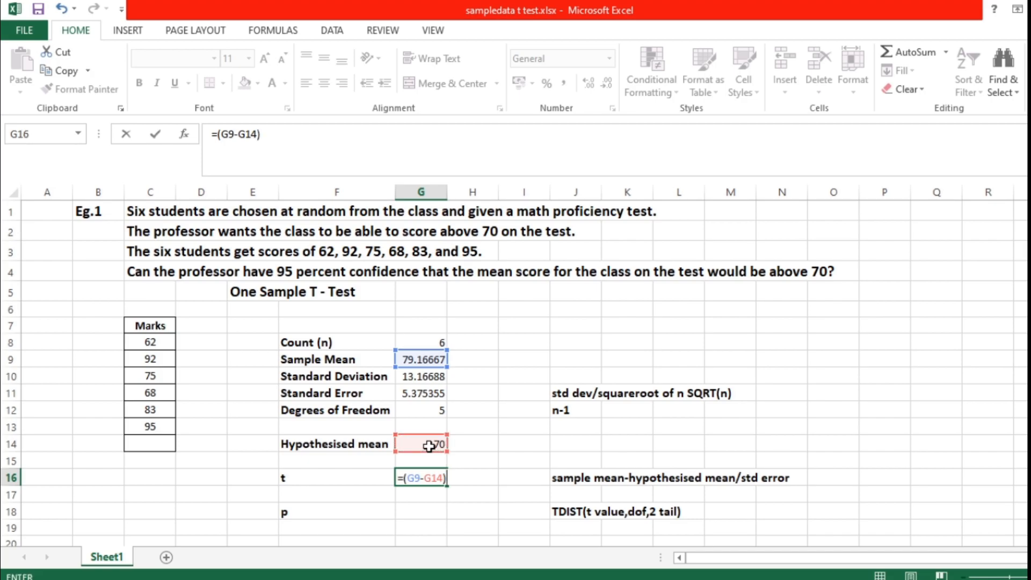
{"action": "type", "text": "/"}
{"action": "left_click", "coordinate": [425, 394]}
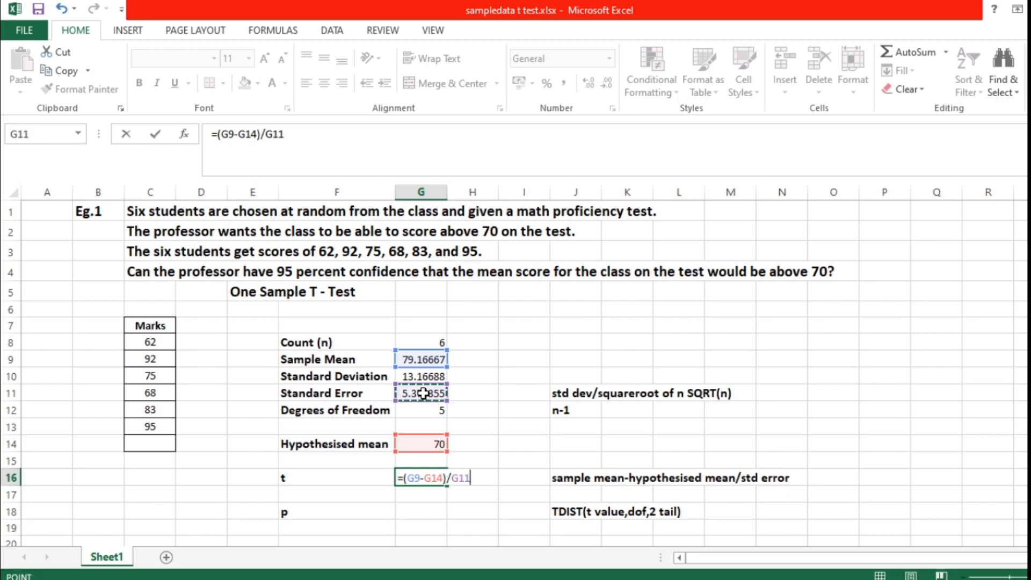
{"action": "key", "text": "Return"}
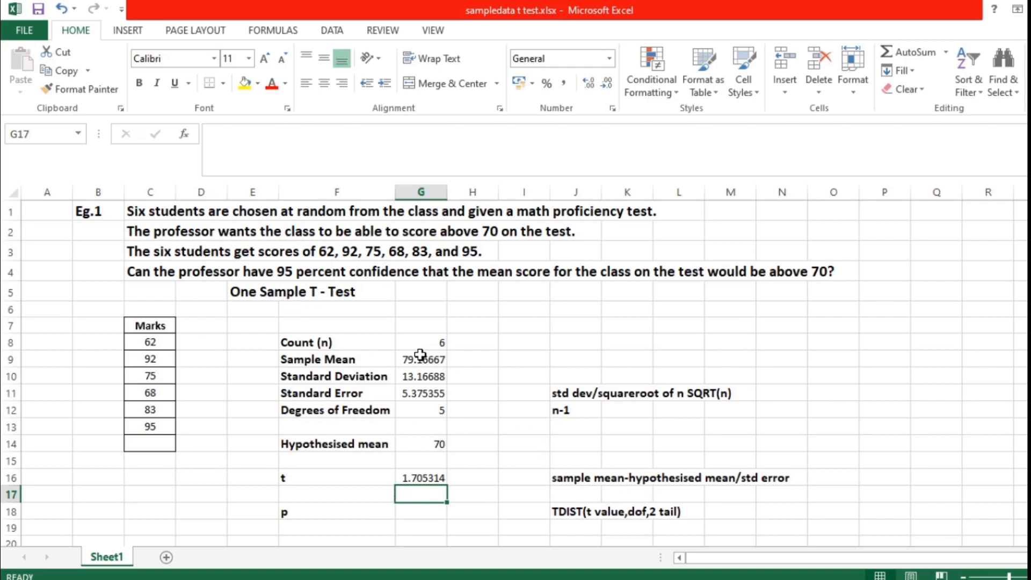
Step: Calculate the two-tailed p value in G18 with the formula =TDIST(G16,G12,2)
{"action": "scroll", "coordinate": [420, 355], "scroll_direction": "down", "scroll_amount": 1}
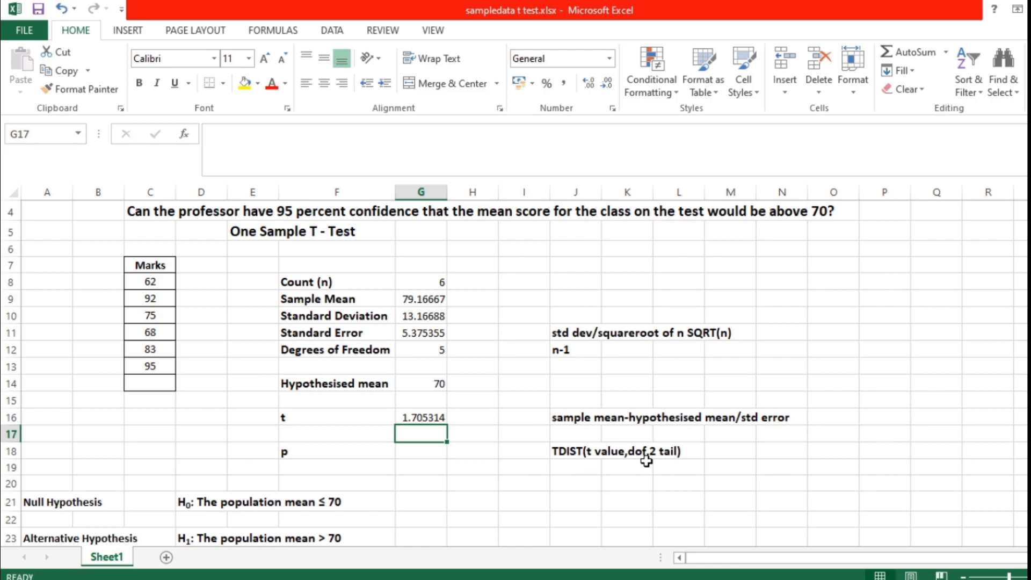
{"action": "left_click", "coordinate": [413, 453]}
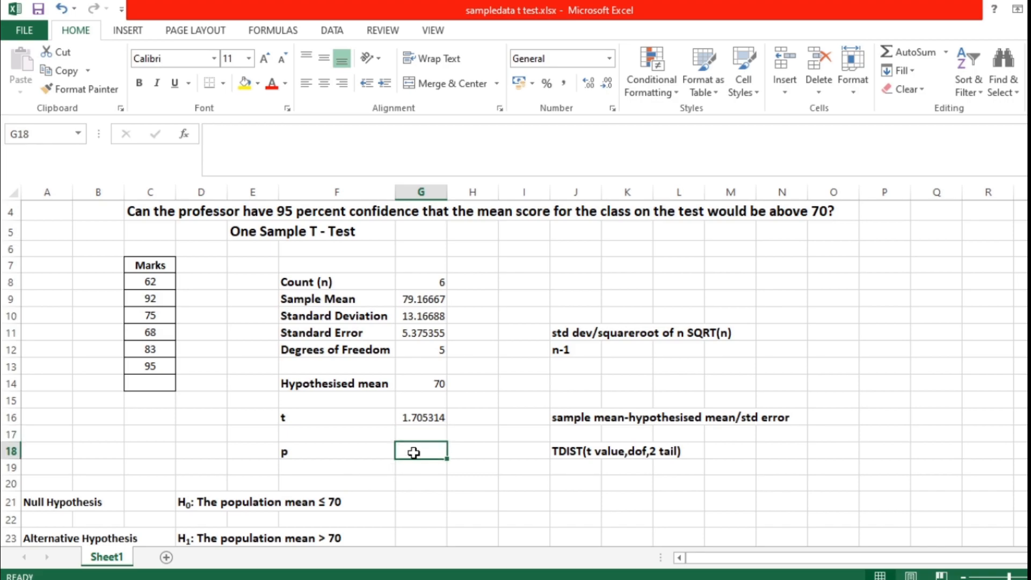
{"action": "double_click", "coordinate": [414, 452]}
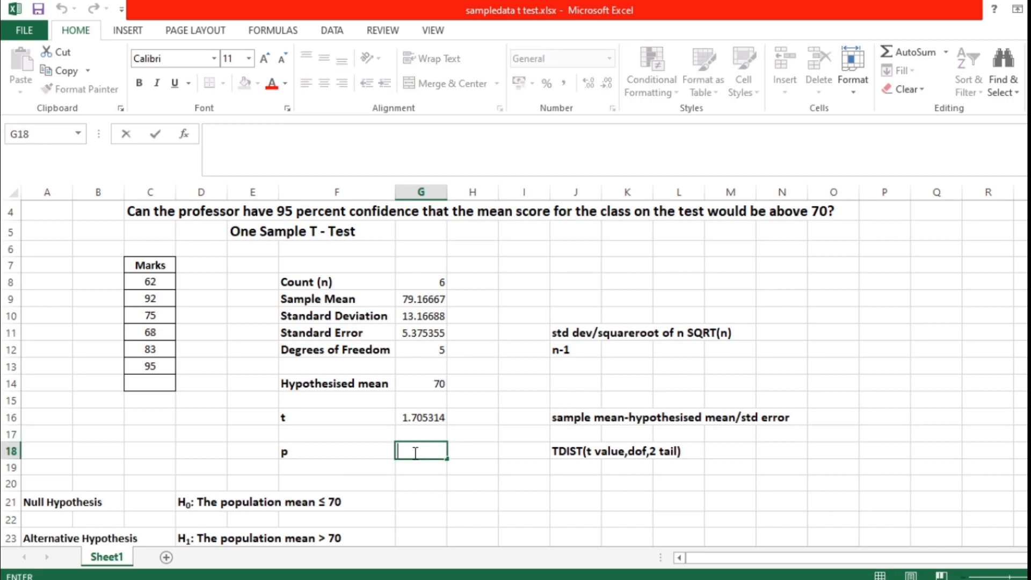
{"action": "type", "text": "="}
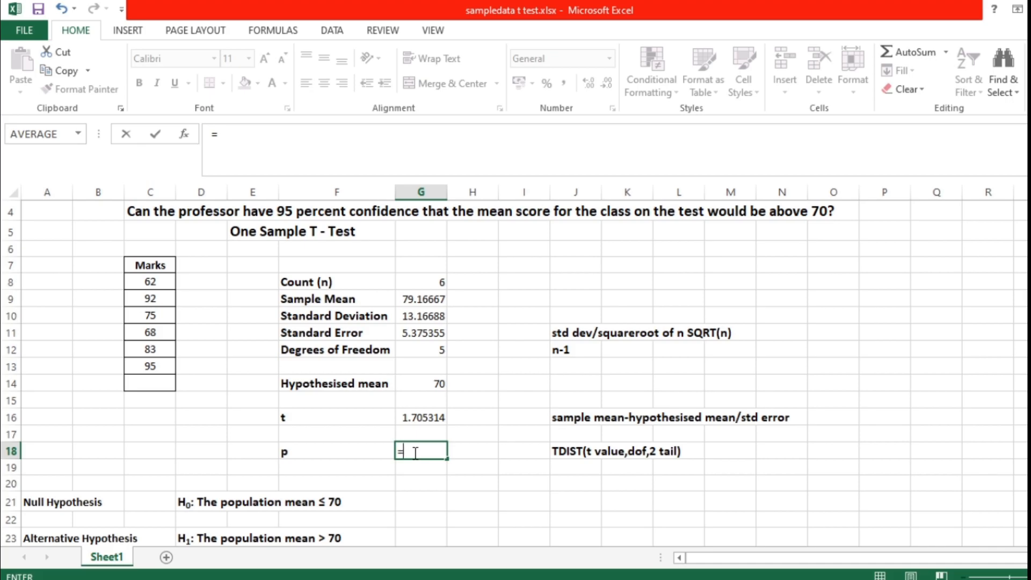
{"action": "type", "text": "TDI"}
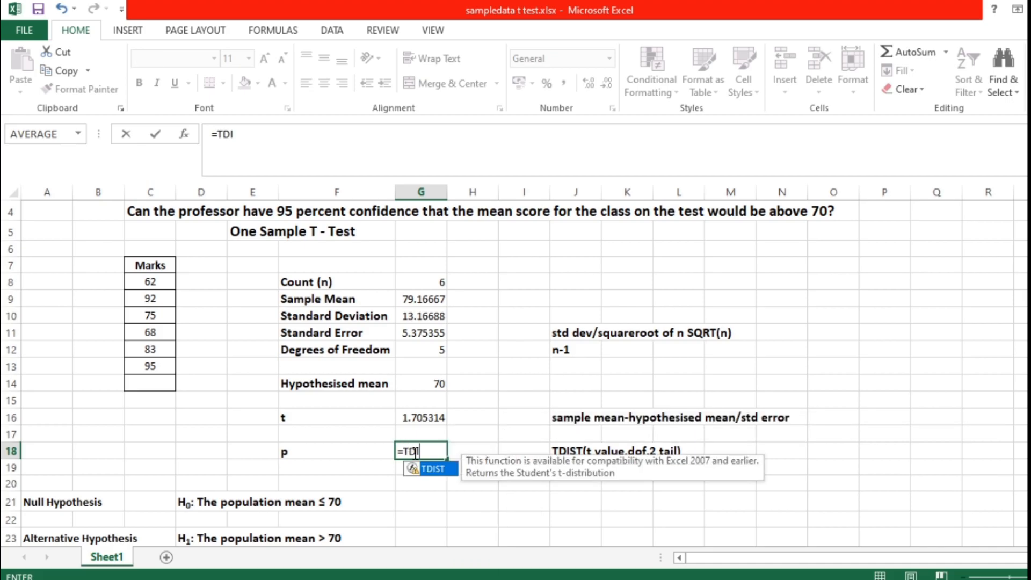
{"action": "type", "text": "ST"}
{"action": "double_click", "coordinate": [431, 470]}
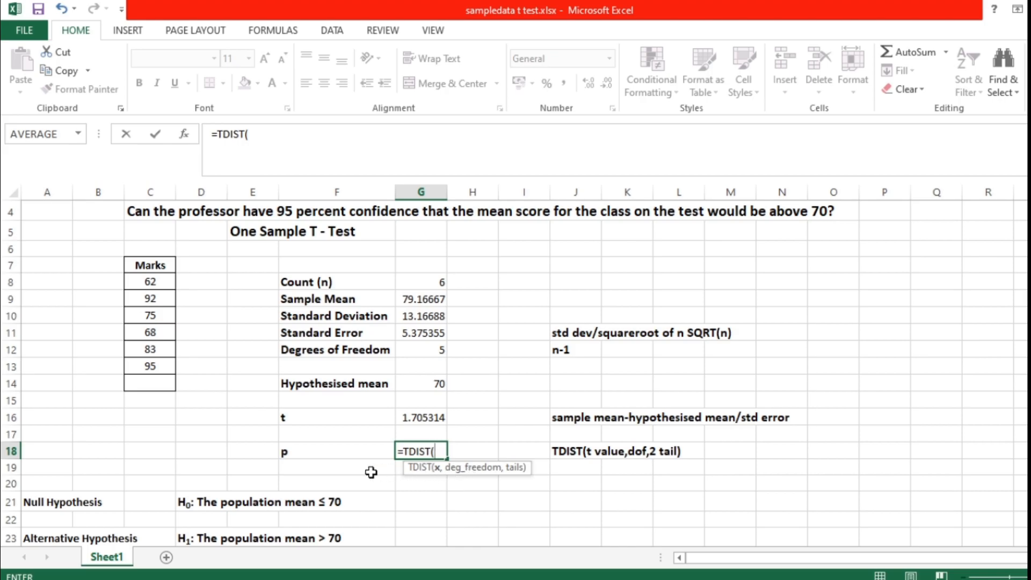
{"action": "left_click", "coordinate": [415, 418]}
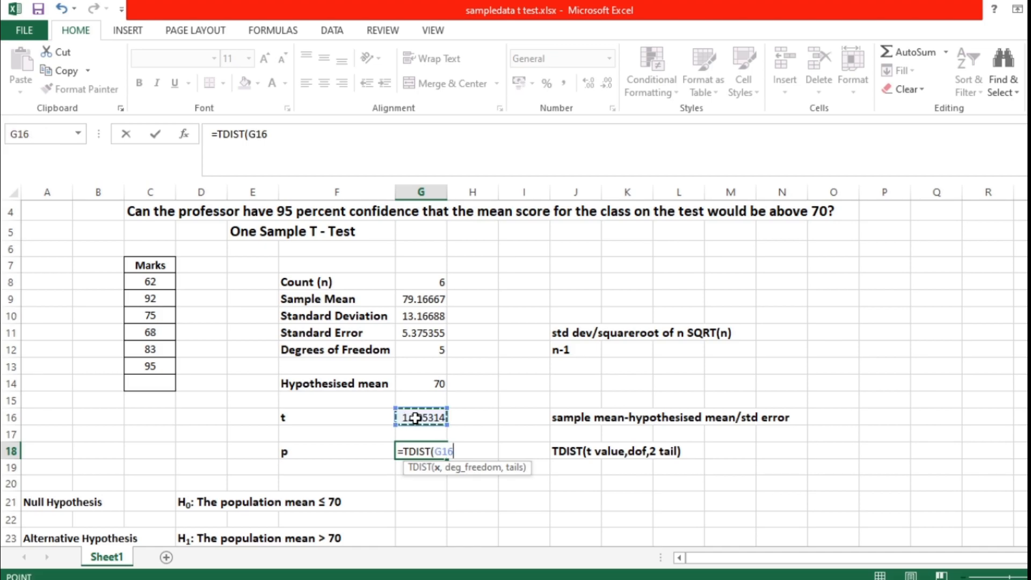
{"action": "type", "text": ","}
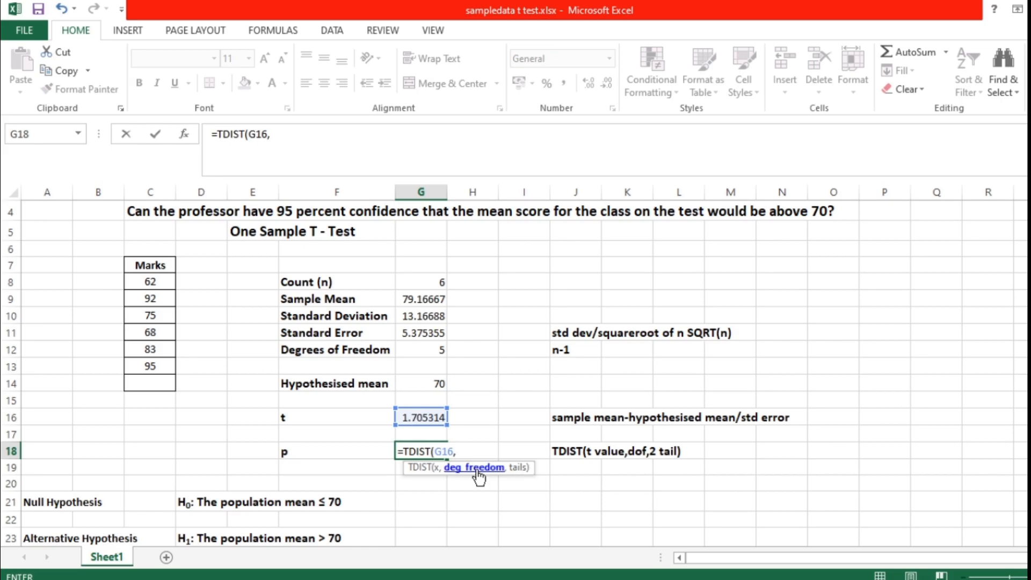
{"action": "left_click", "coordinate": [433, 353]}
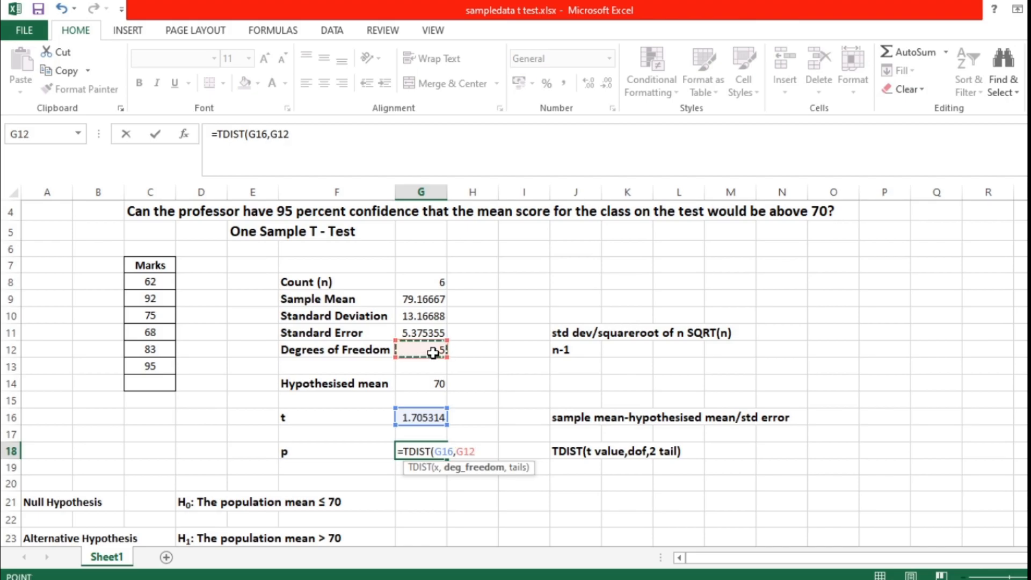
{"action": "type", "text": ","}
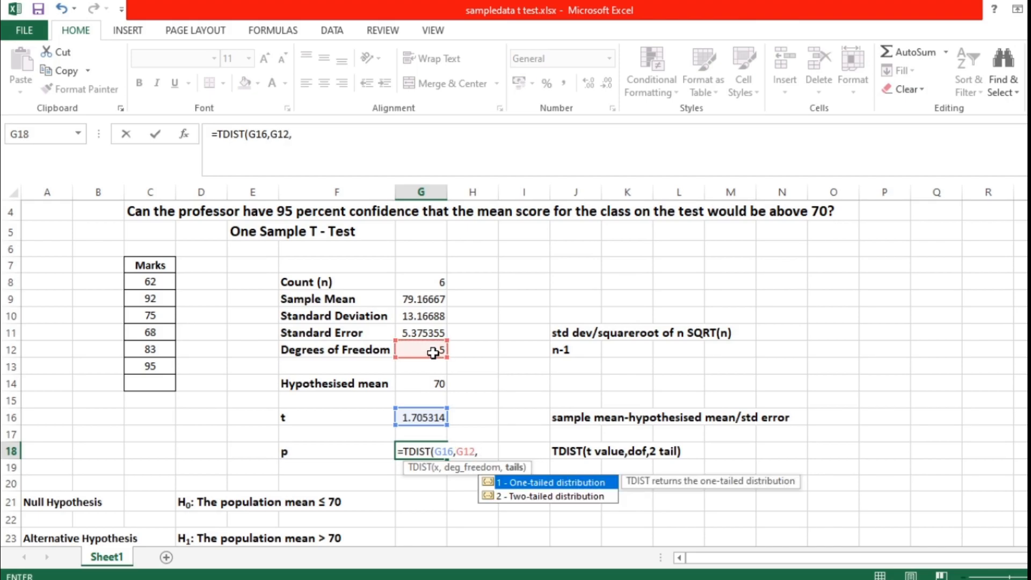
{"action": "left_click", "coordinate": [568, 498]}
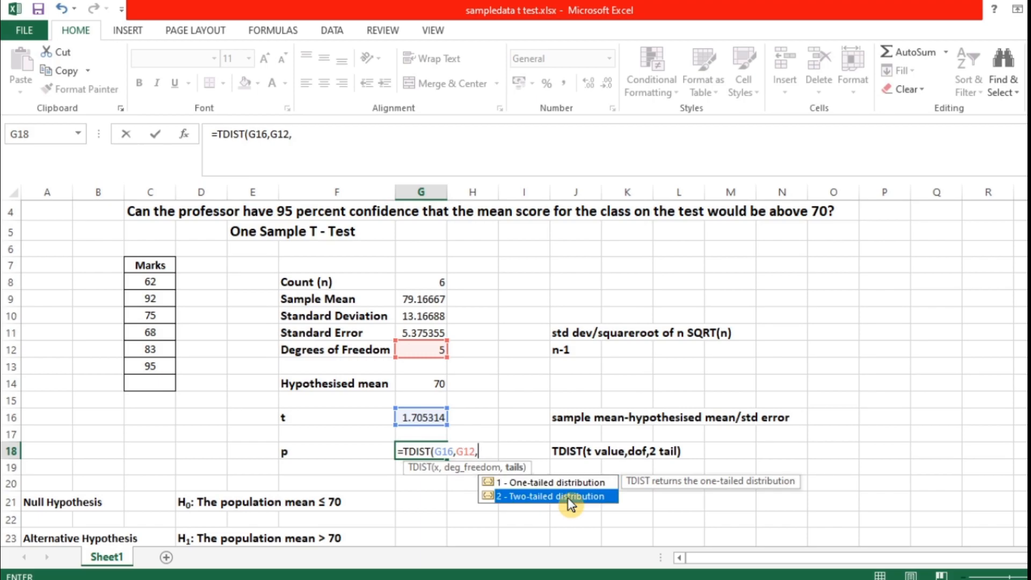
{"action": "double_click", "coordinate": [568, 498]}
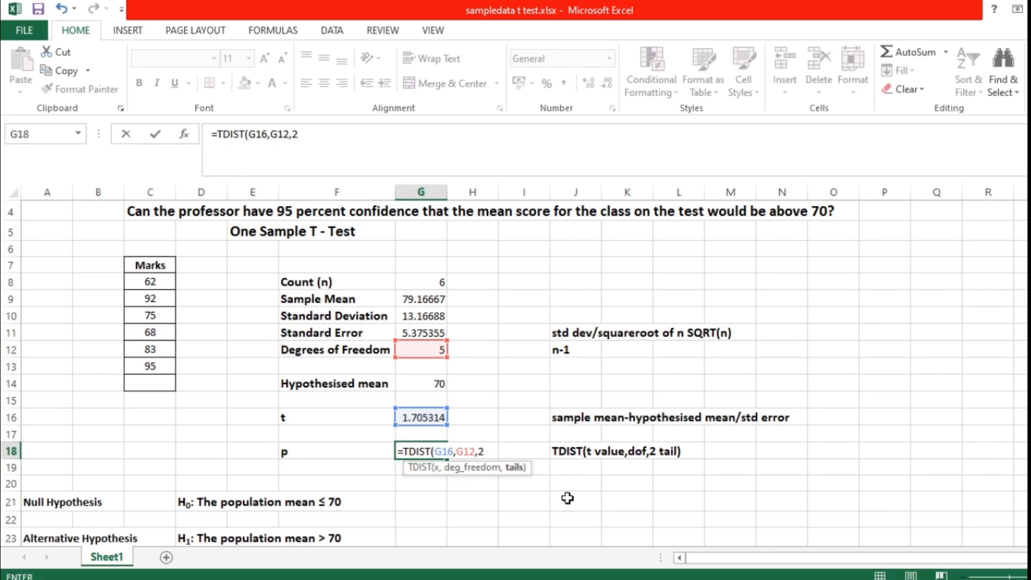
{"action": "type", "text": ")"}
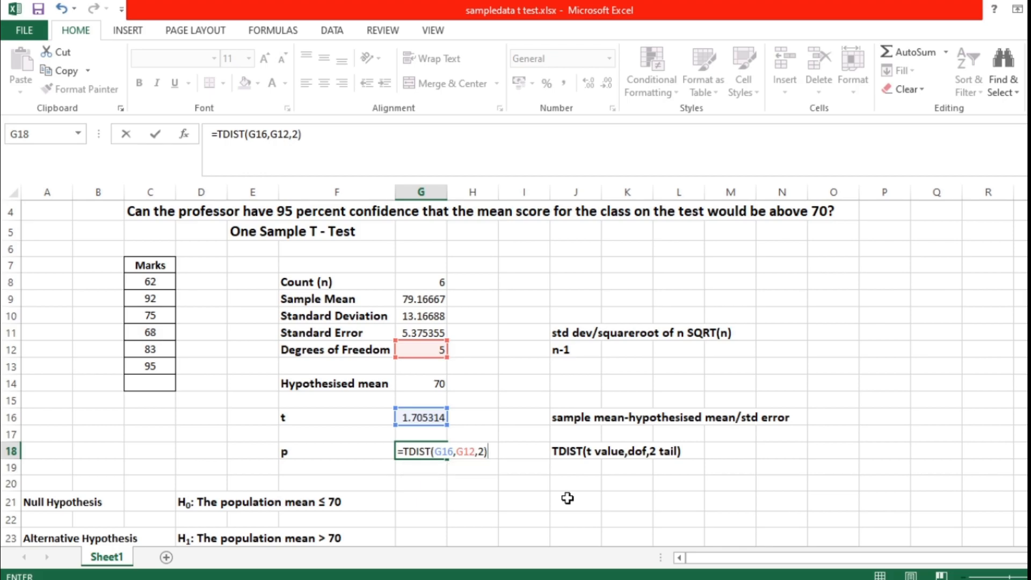
{"action": "key", "text": "Return"}
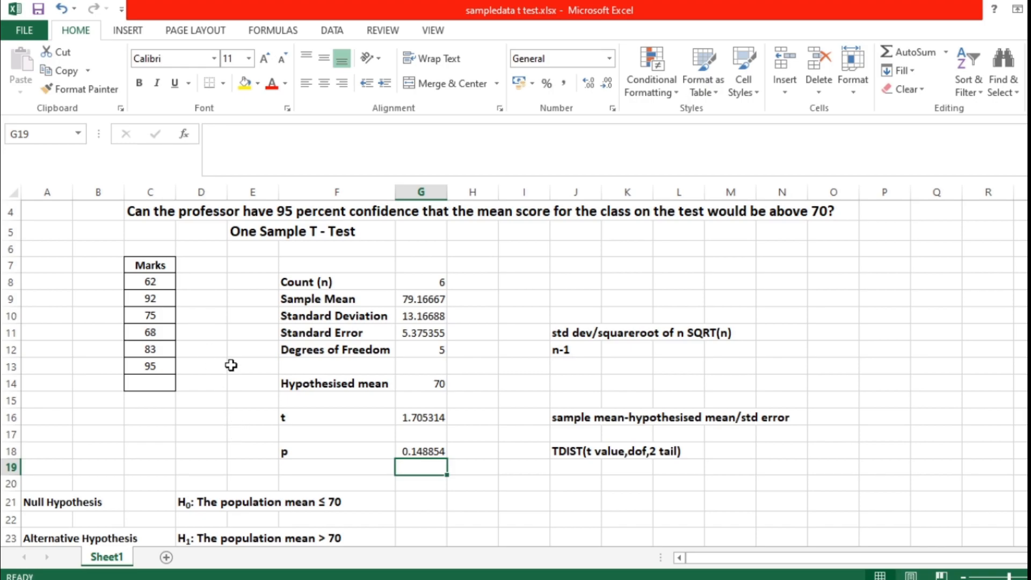
Step: Review the test question, the null and alternative hypotheses, and the decision rules comparing the calculated t with the table value
{"action": "scroll", "coordinate": [230, 361], "scroll_direction": "up", "scroll_amount": 1}
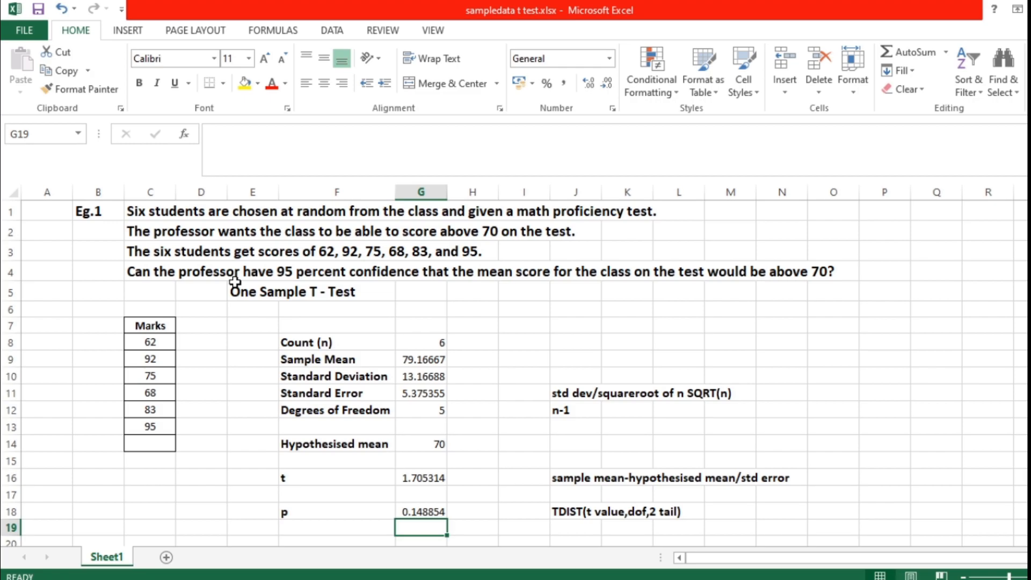
{"action": "scroll", "coordinate": [235, 281], "scroll_direction": "down", "scroll_amount": 2}
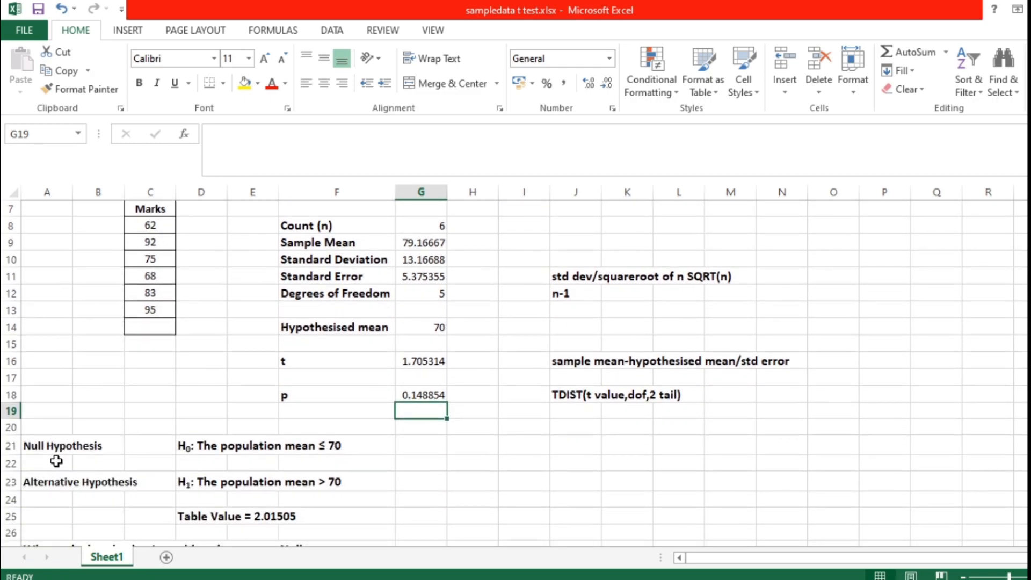
{"action": "scroll", "coordinate": [62, 438], "scroll_direction": "down", "scroll_amount": 1}
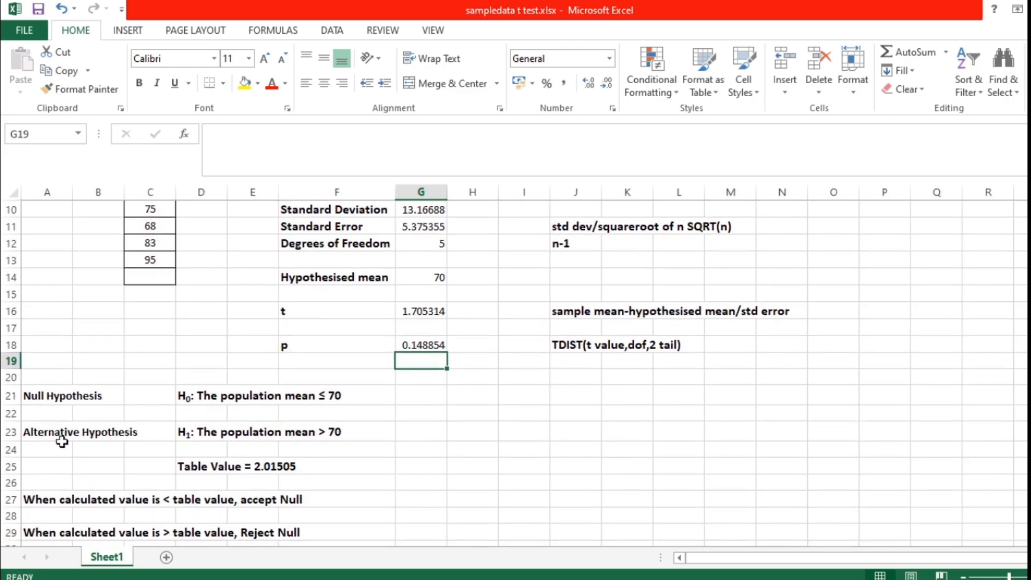
{"action": "scroll", "coordinate": [393, 455], "scroll_direction": "down", "scroll_amount": 1}
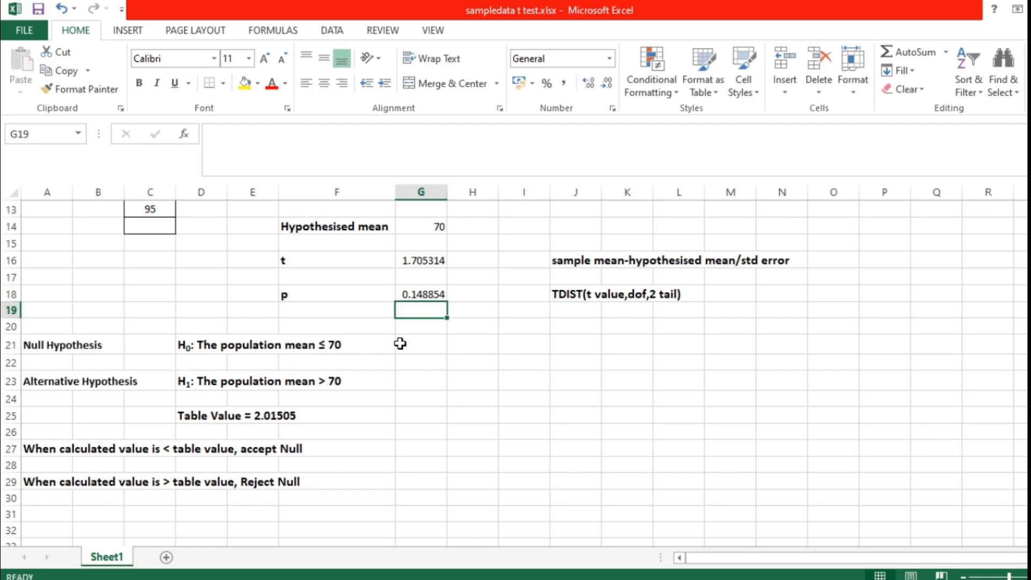
{"action": "scroll", "coordinate": [402, 348], "scroll_direction": "up", "scroll_amount": 3}
{"action": "scroll", "coordinate": [403, 334], "scroll_direction": "down", "scroll_amount": 2}
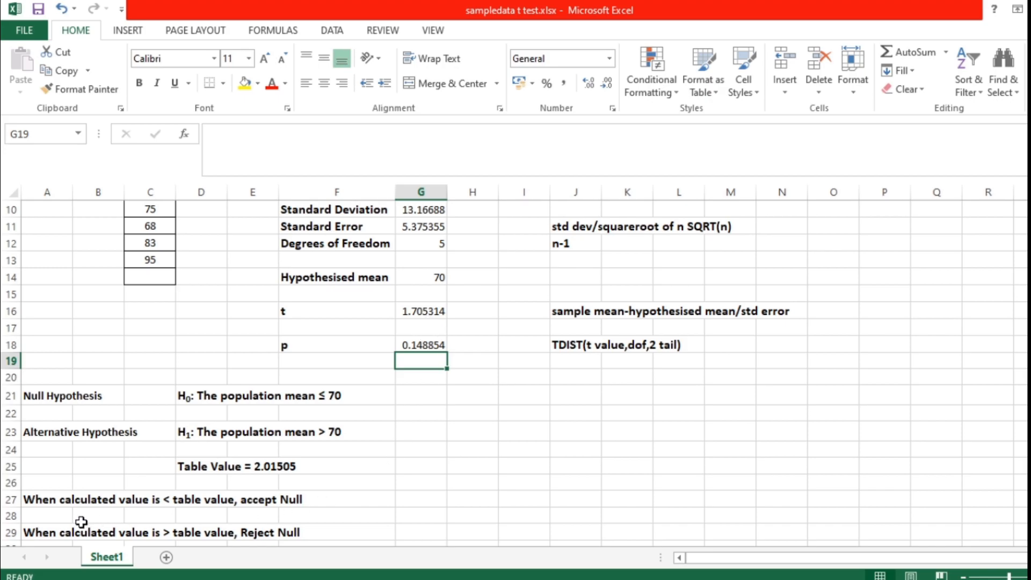
{"action": "scroll", "coordinate": [81, 521], "scroll_direction": "down", "scroll_amount": 1}
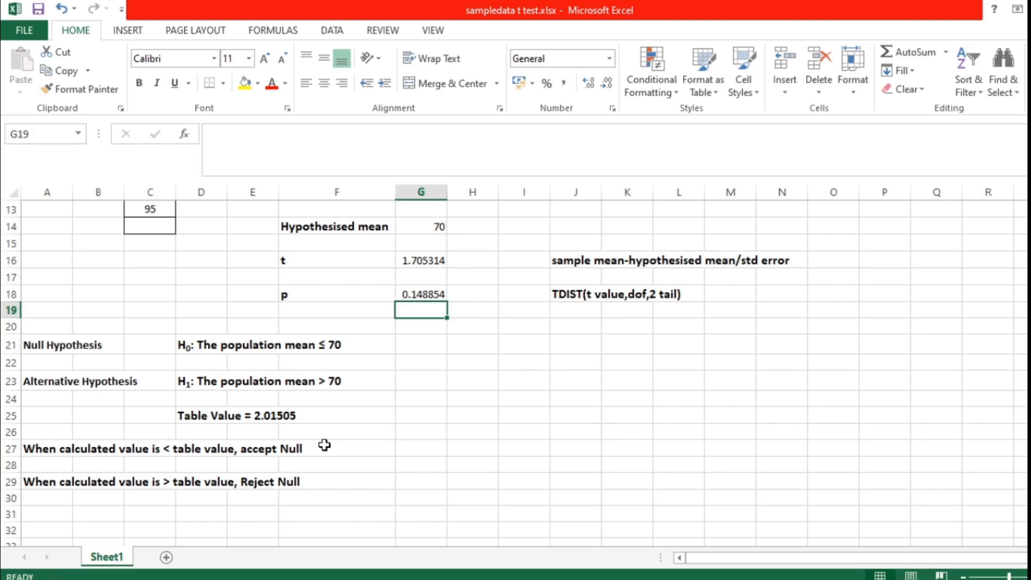
{"action": "scroll", "coordinate": [325, 445], "scroll_direction": "up", "scroll_amount": 3}
{"action": "scroll", "coordinate": [325, 446], "scroll_direction": "down", "scroll_amount": 1}
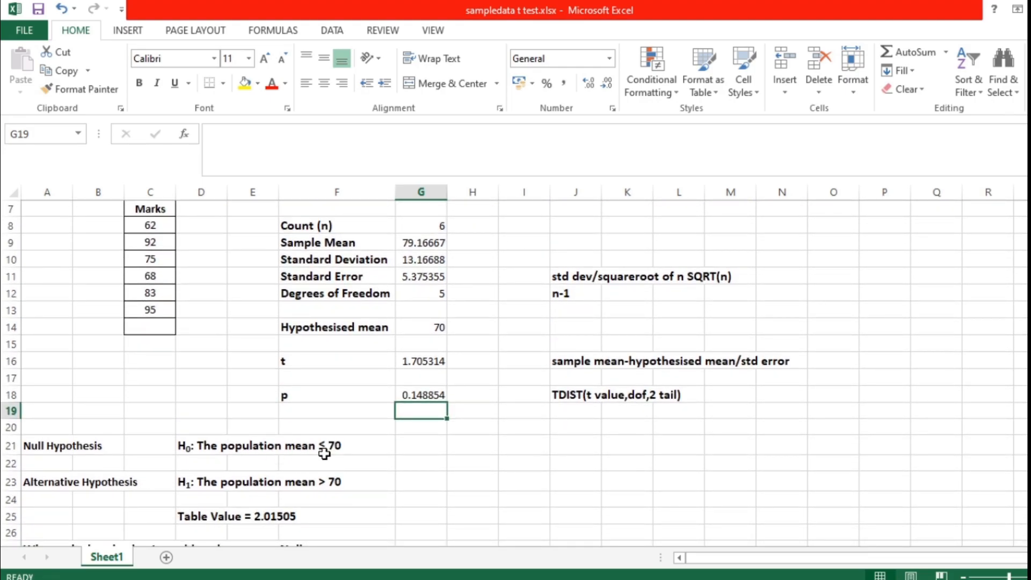
{"action": "scroll", "coordinate": [365, 458], "scroll_direction": "up", "scroll_amount": 2}
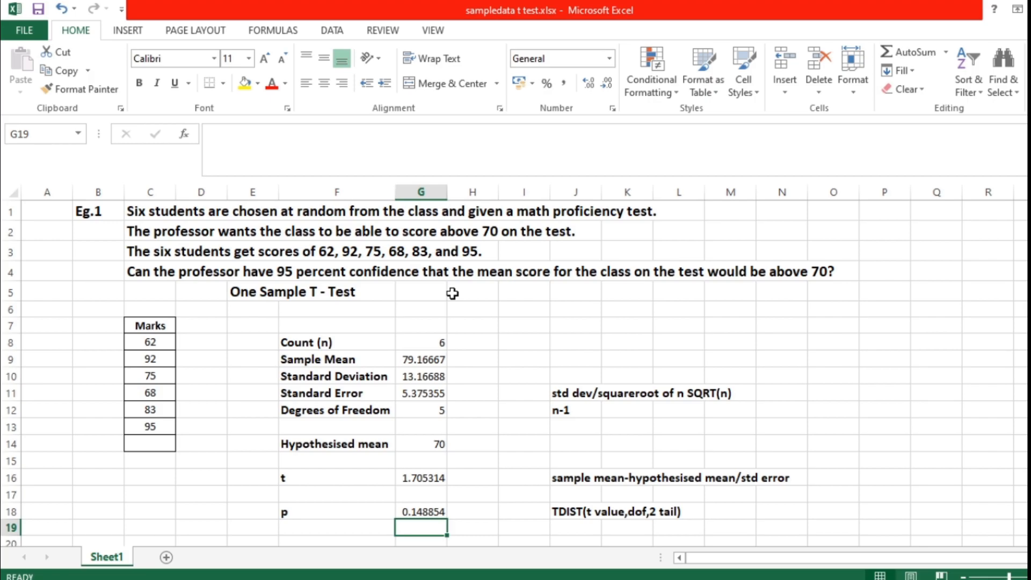
{"action": "scroll", "coordinate": [452, 293], "scroll_direction": "down", "scroll_amount": 2}
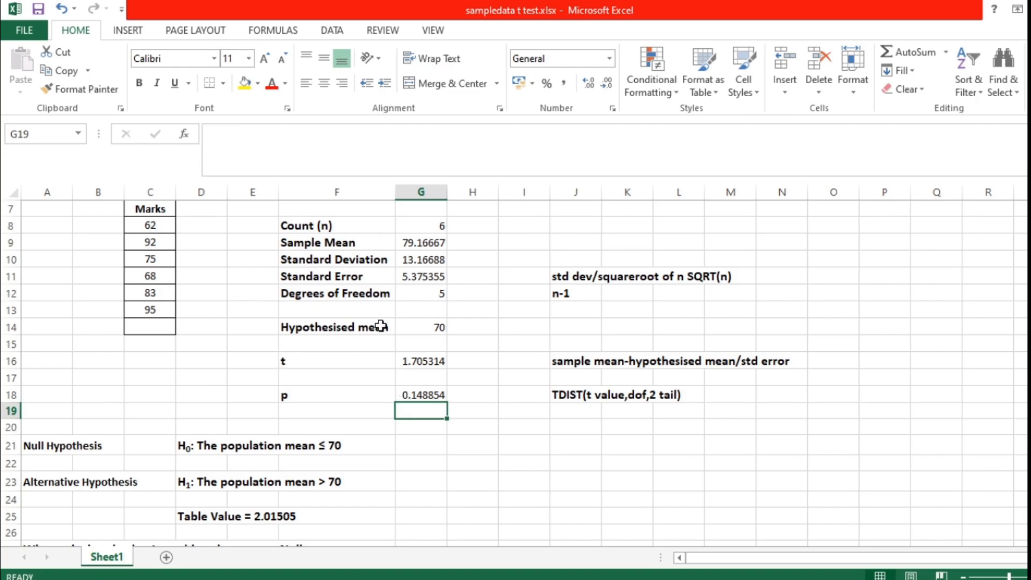
{"action": "scroll", "coordinate": [381, 326], "scroll_direction": "up", "scroll_amount": 1}
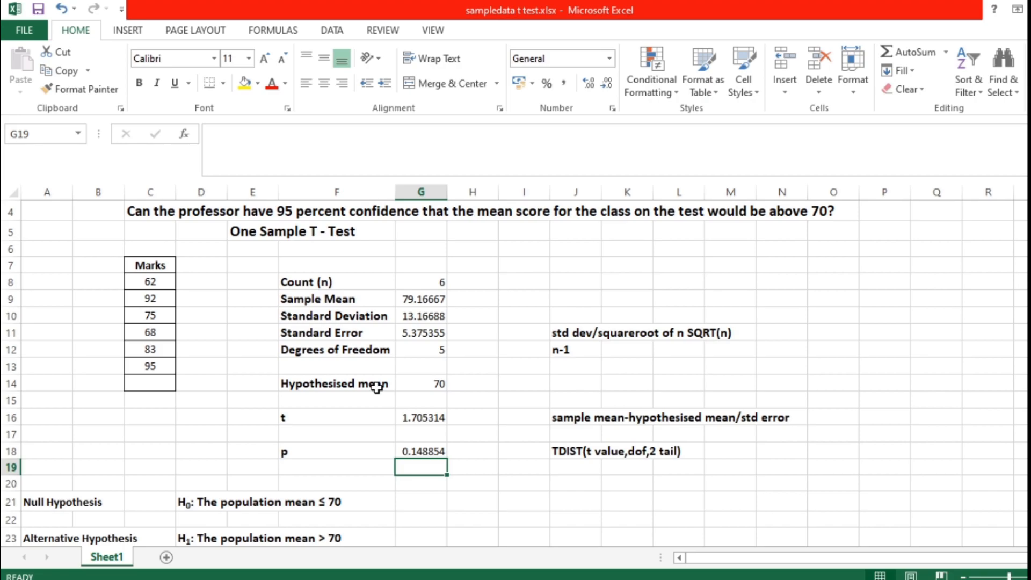
{"action": "scroll", "coordinate": [376, 386], "scroll_direction": "down", "scroll_amount": 1}
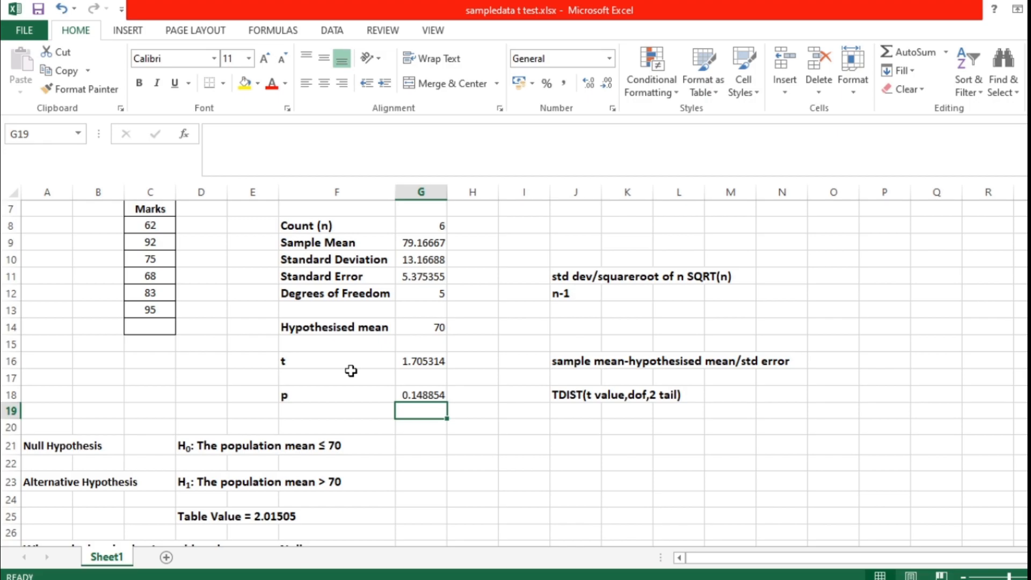
{"action": "scroll", "coordinate": [352, 371], "scroll_direction": "up", "scroll_amount": 2}
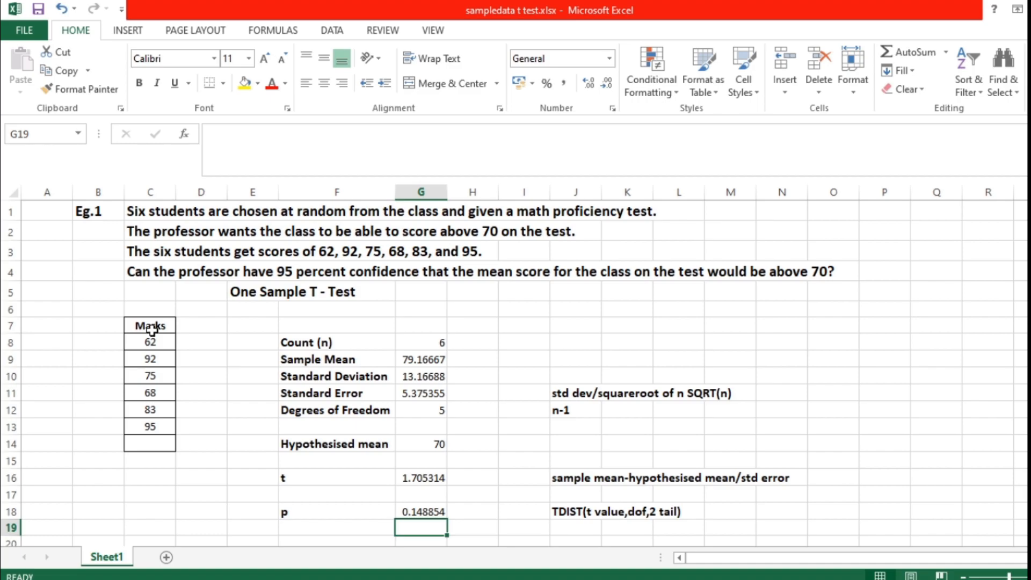
Step: Copy the Marks heading and six scores from C7:C13 into a new worksheet, starting at D3
{"action": "left_click_drag", "start_coordinate": [152, 327], "coordinate": [154, 427]}
{"action": "right_click", "coordinate": [154, 374]}
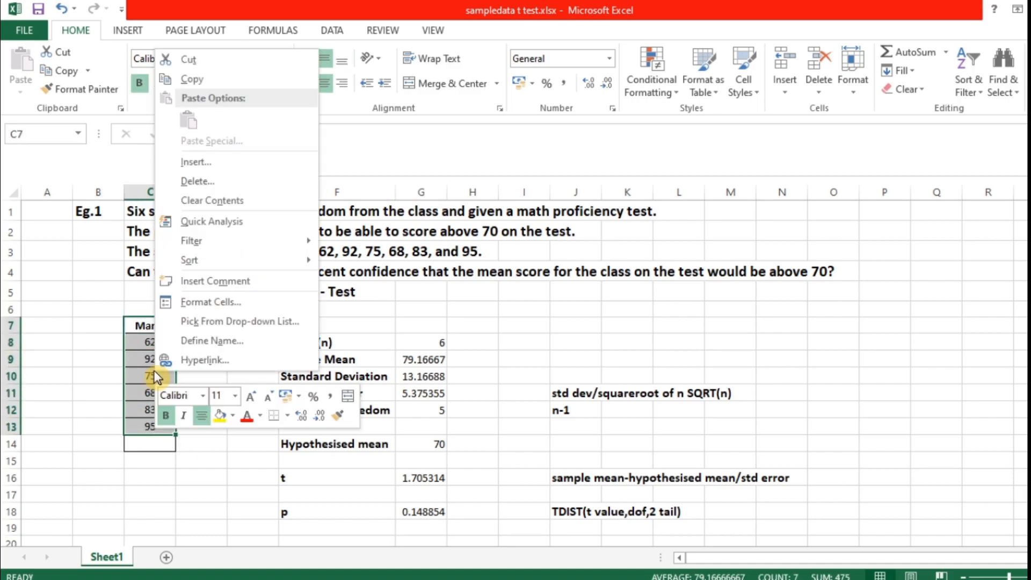
{"action": "left_click", "coordinate": [230, 84]}
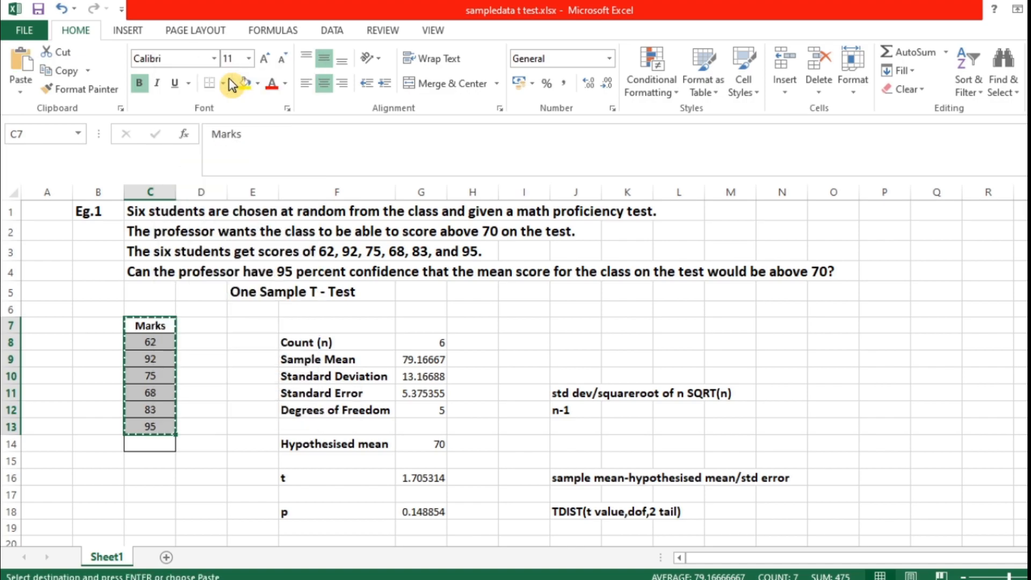
{"action": "left_click", "coordinate": [166, 557]}
{"action": "left_click", "coordinate": [204, 242]}
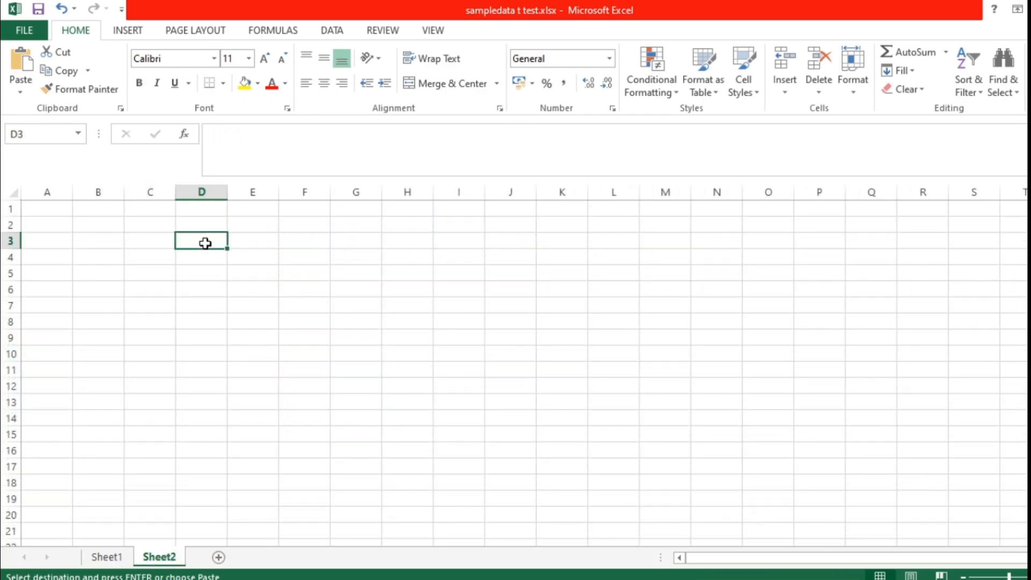
{"action": "right_click", "coordinate": [205, 243]}
{"action": "left_click", "coordinate": [240, 316]}
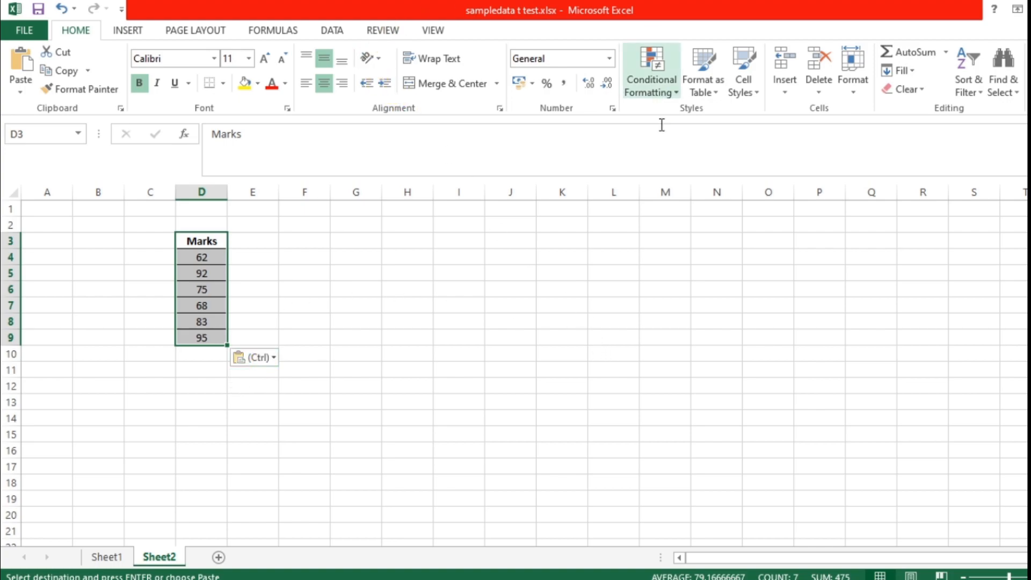
Step: Enter the heading DUMMY in E3, beside the Marks heading
{"action": "left_click", "coordinate": [262, 244]}
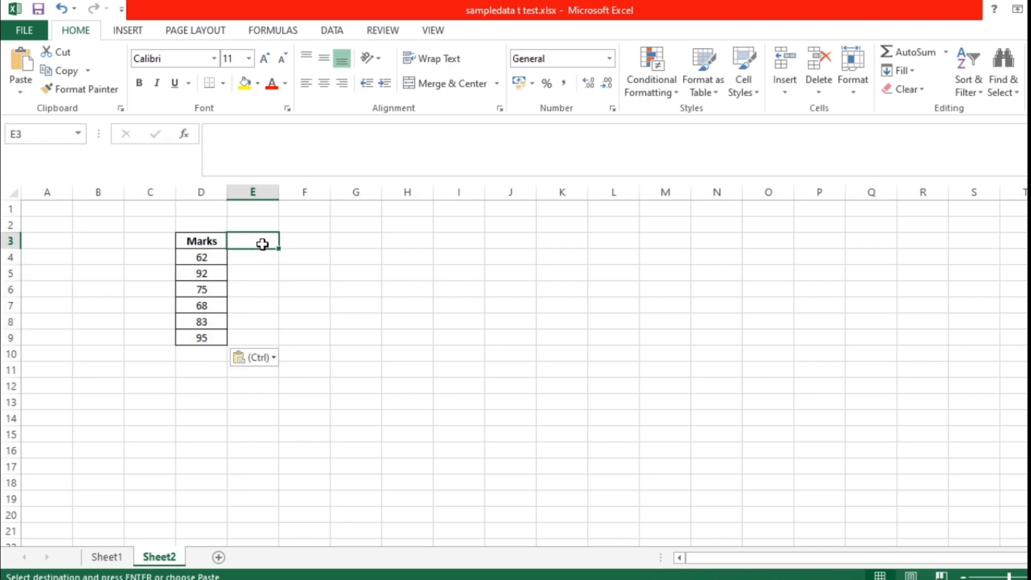
{"action": "type", "text": "DUMMY"}
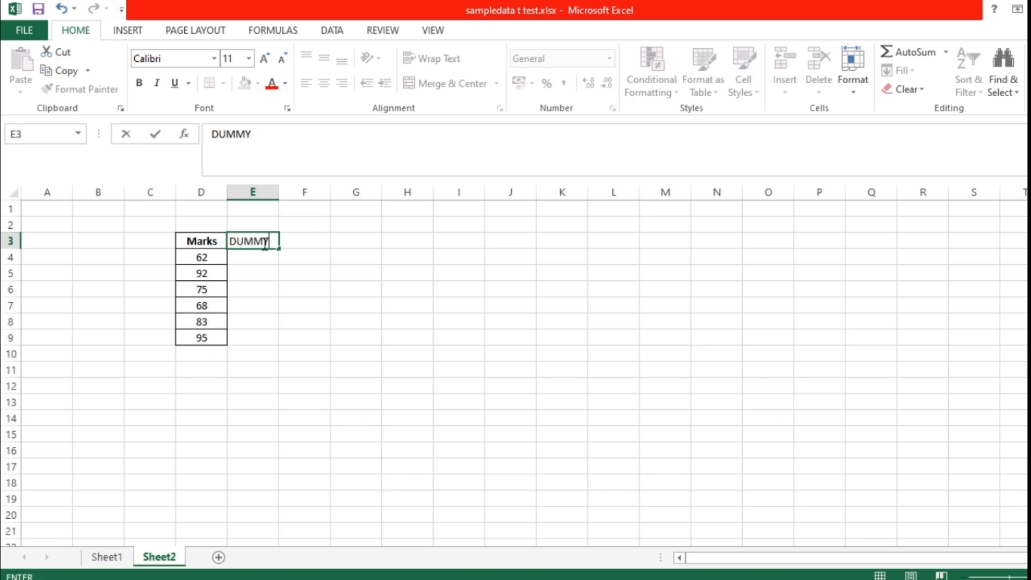
{"action": "left_click", "coordinate": [315, 263]}
{"action": "left_click", "coordinate": [244, 243]}
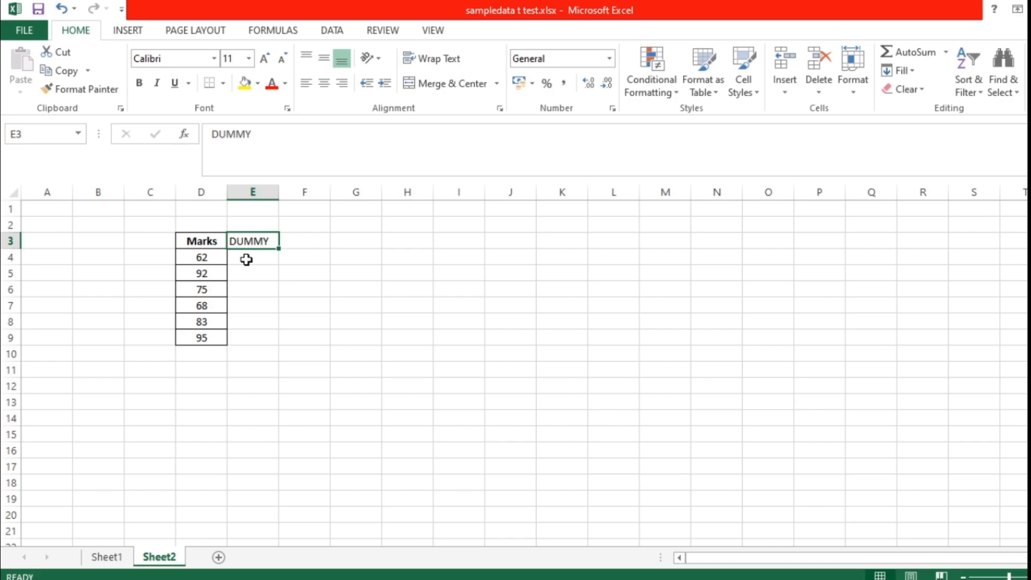
Step: Enter 0 in both E4 and E5 as the DUMMY values
{"action": "left_click", "coordinate": [246, 260]}
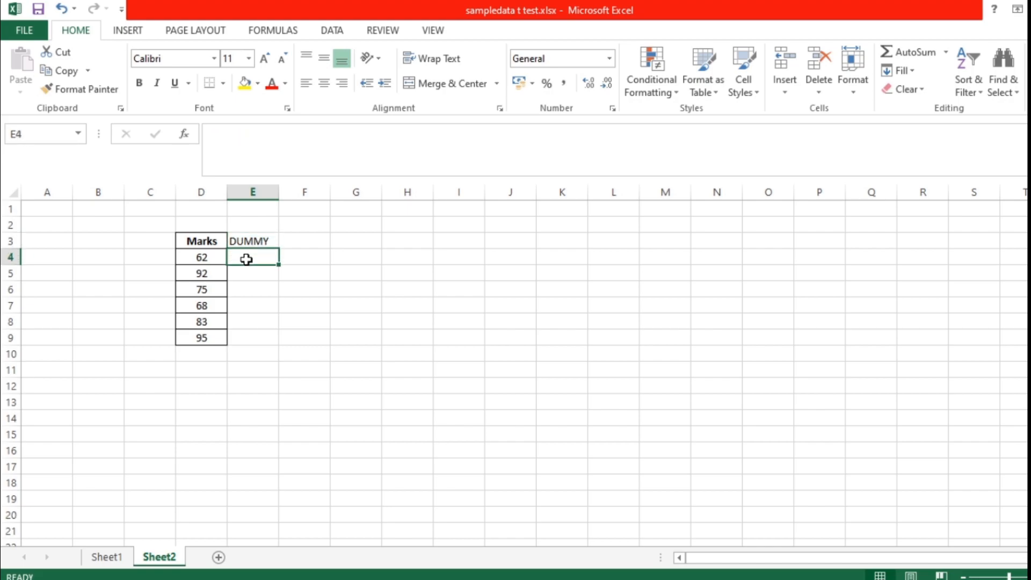
{"action": "left_click", "coordinate": [246, 272]}
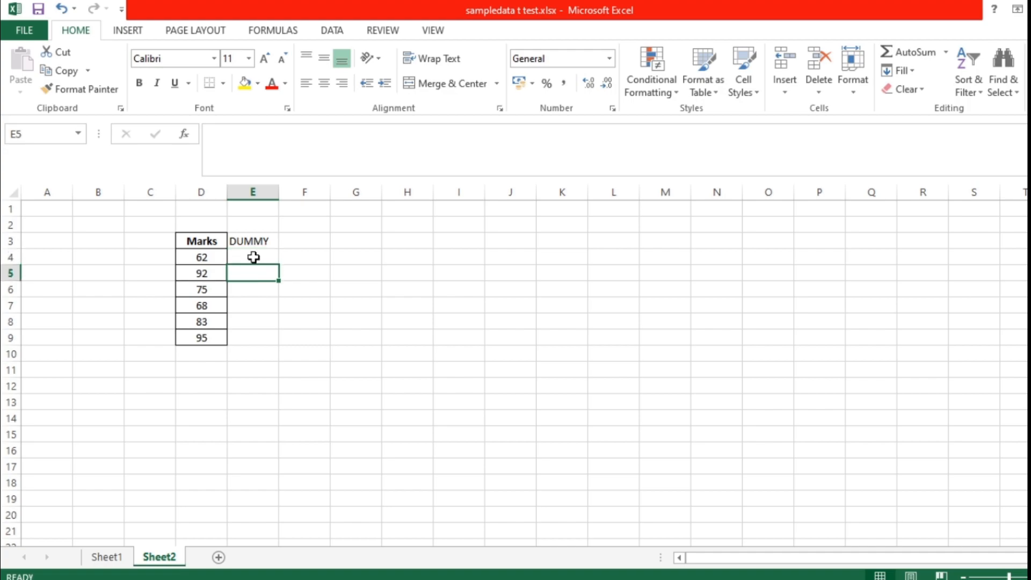
{"action": "left_click", "coordinate": [254, 257]}
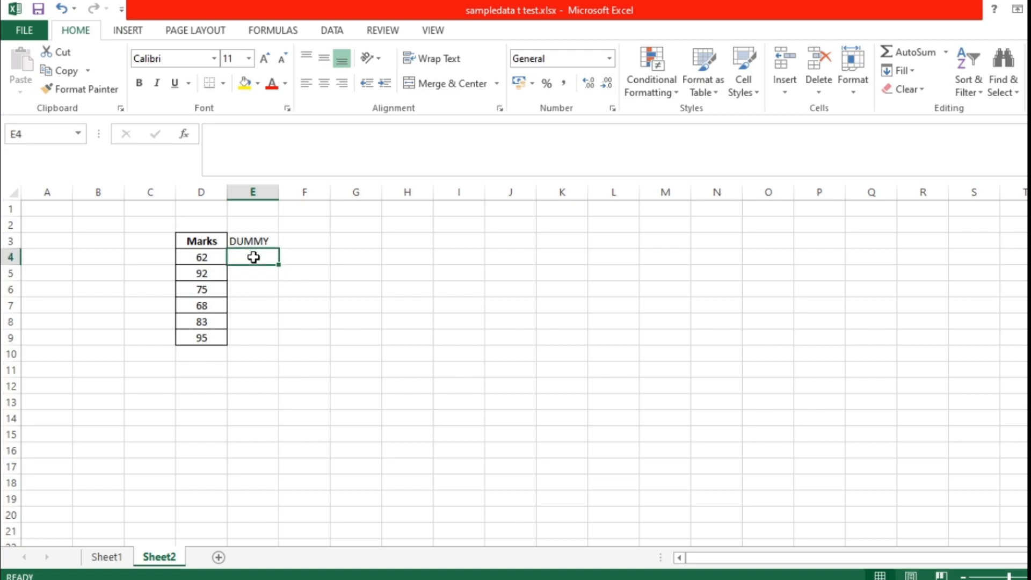
{"action": "type", "text": "0"}
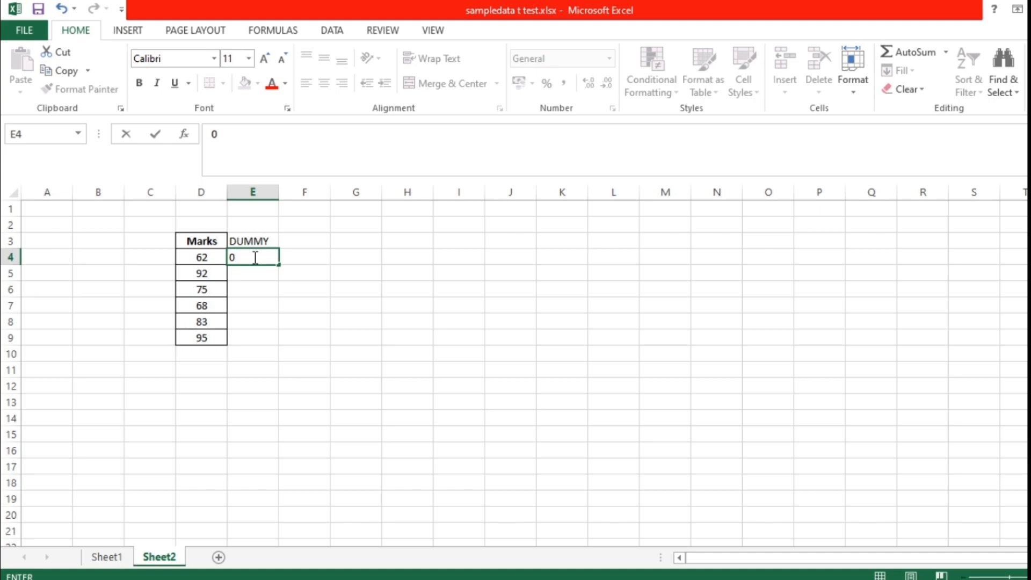
{"action": "left_click", "coordinate": [255, 278]}
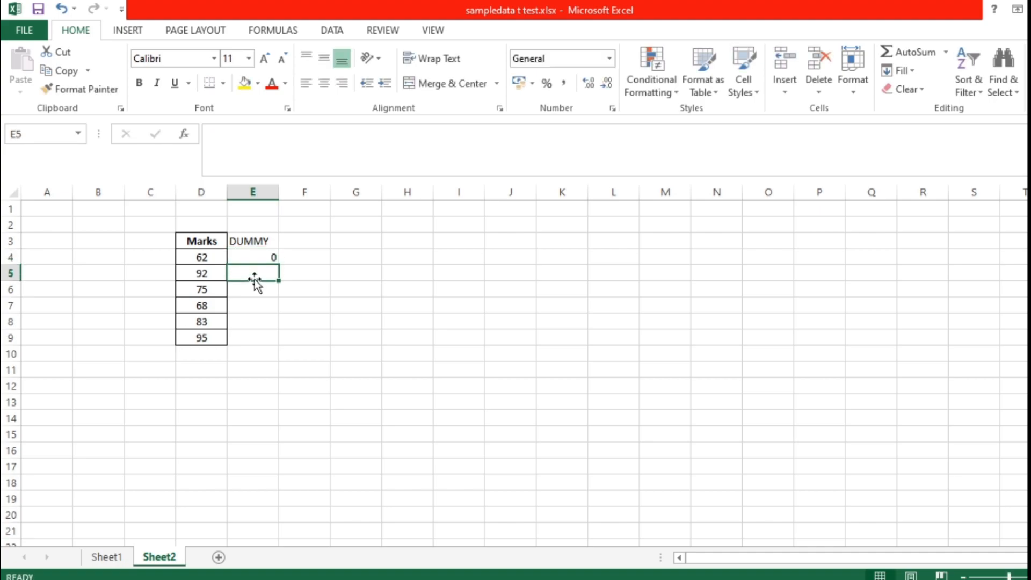
{"action": "type", "text": "0"}
{"action": "left_click", "coordinate": [290, 336]}
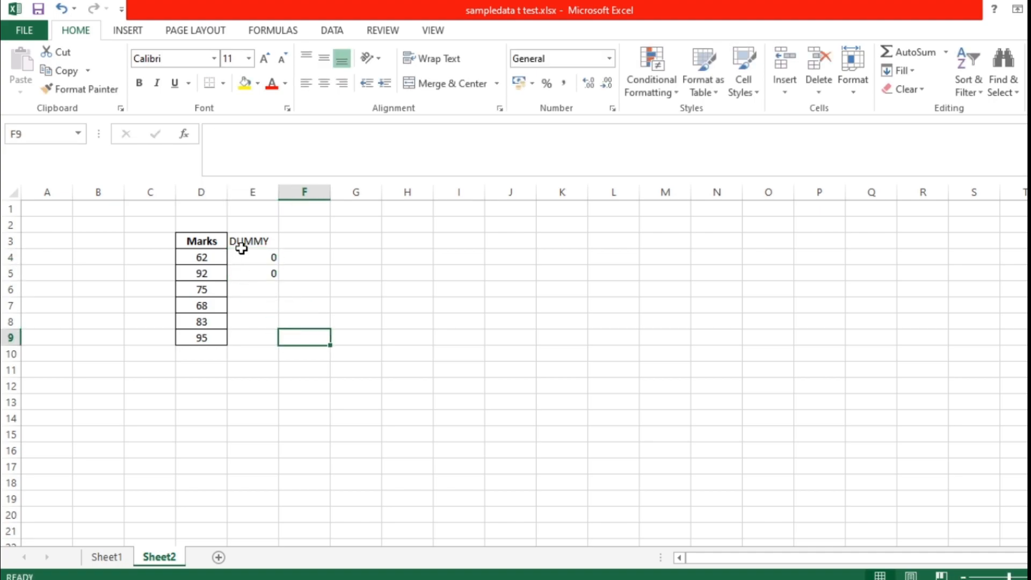
Step: Centre the DUMMY heading and its two zeros in E3:E5 horizontally
{"action": "left_click_drag", "start_coordinate": [248, 243], "coordinate": [247, 278]}
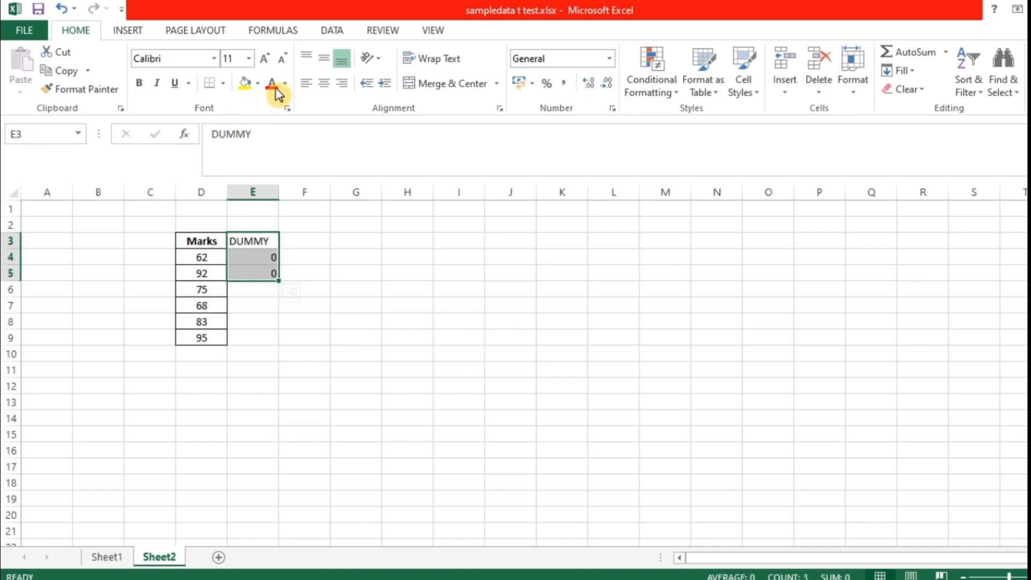
{"action": "left_click", "coordinate": [323, 92]}
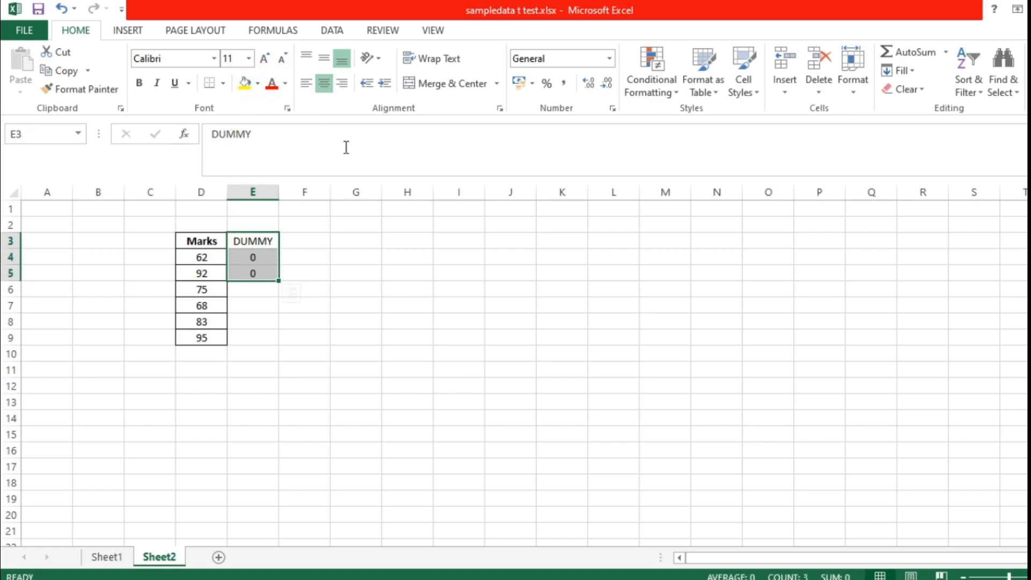
{"action": "left_click", "coordinate": [263, 340]}
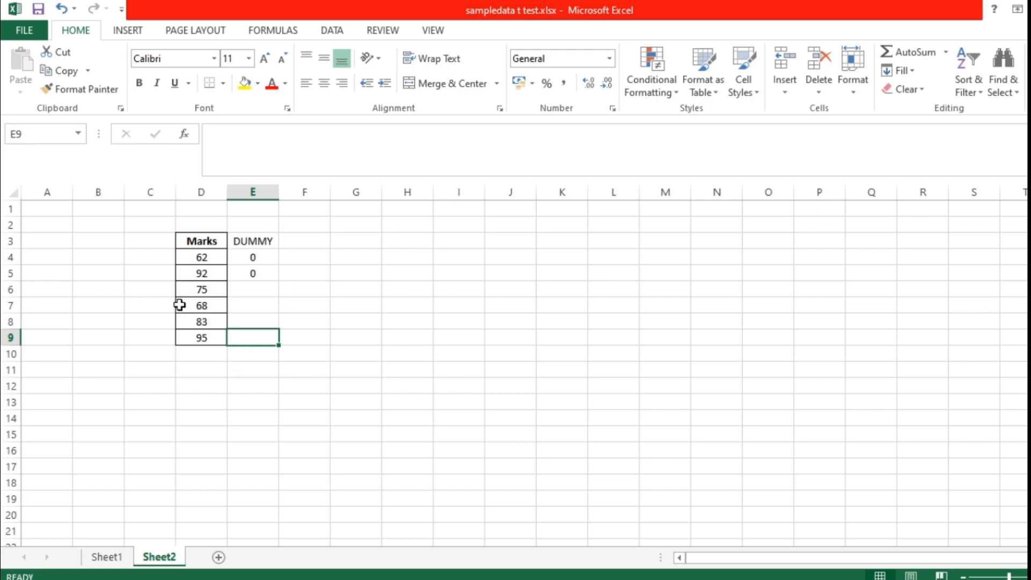
Step: Start the Data Analysis tool t-Test: Two-Sample Assuming Unequal Variances
{"action": "left_click", "coordinate": [335, 32]}
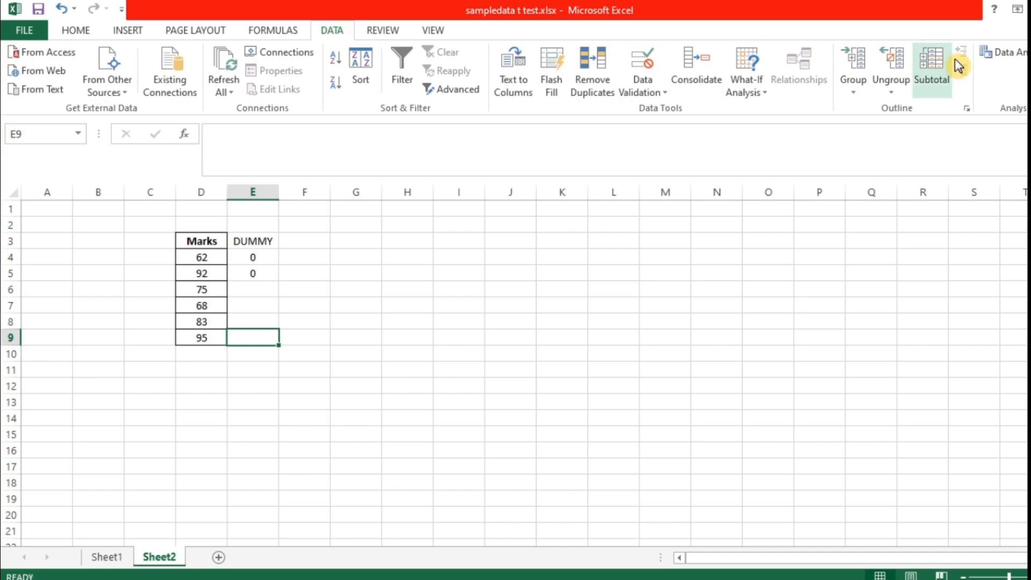
{"action": "left_click", "coordinate": [1004, 50]}
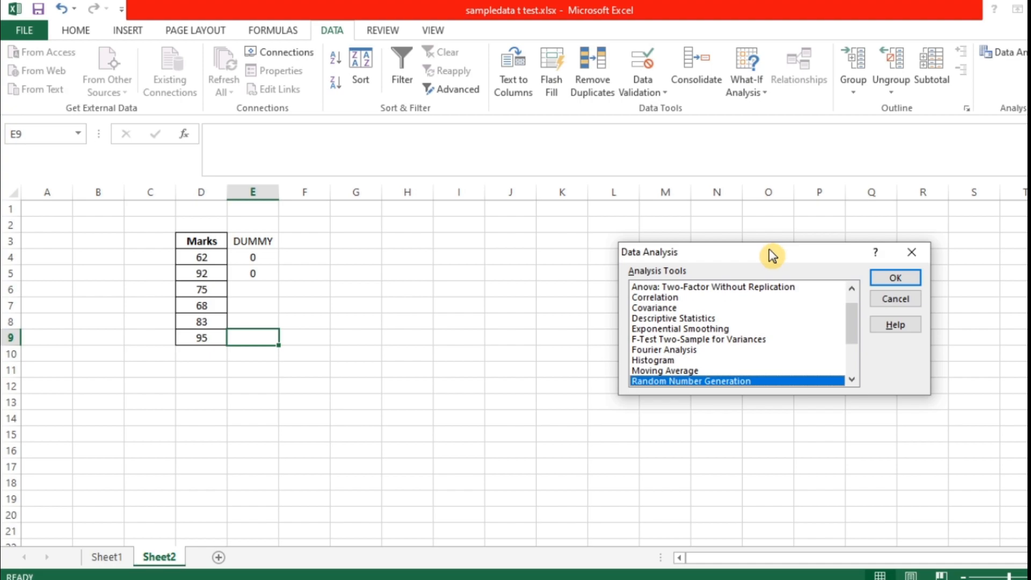
{"action": "left_click_drag", "start_coordinate": [772, 256], "coordinate": [684, 269]}
{"action": "left_click_drag", "start_coordinate": [761, 334], "coordinate": [756, 312]}
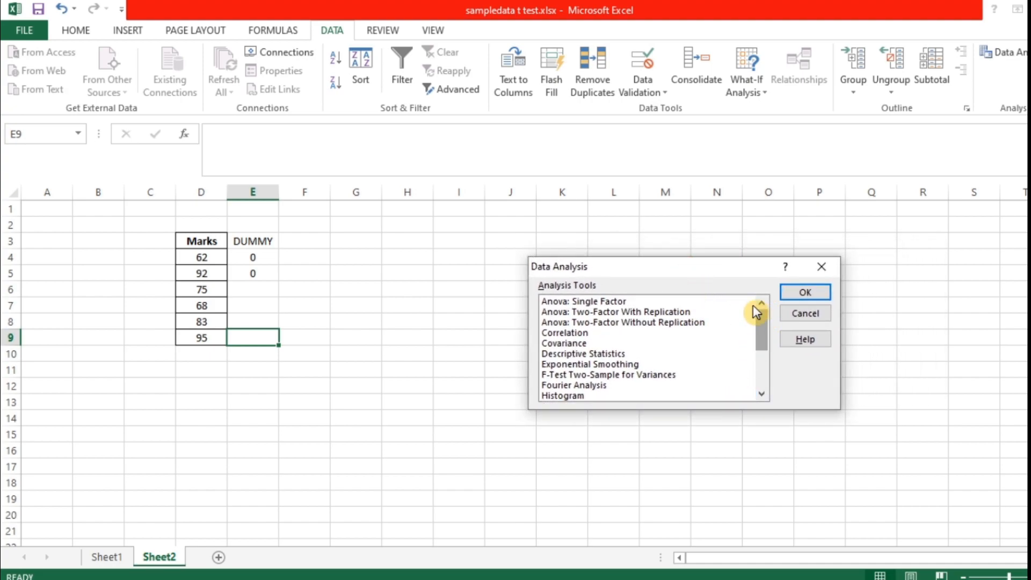
{"action": "left_click", "coordinate": [664, 313]}
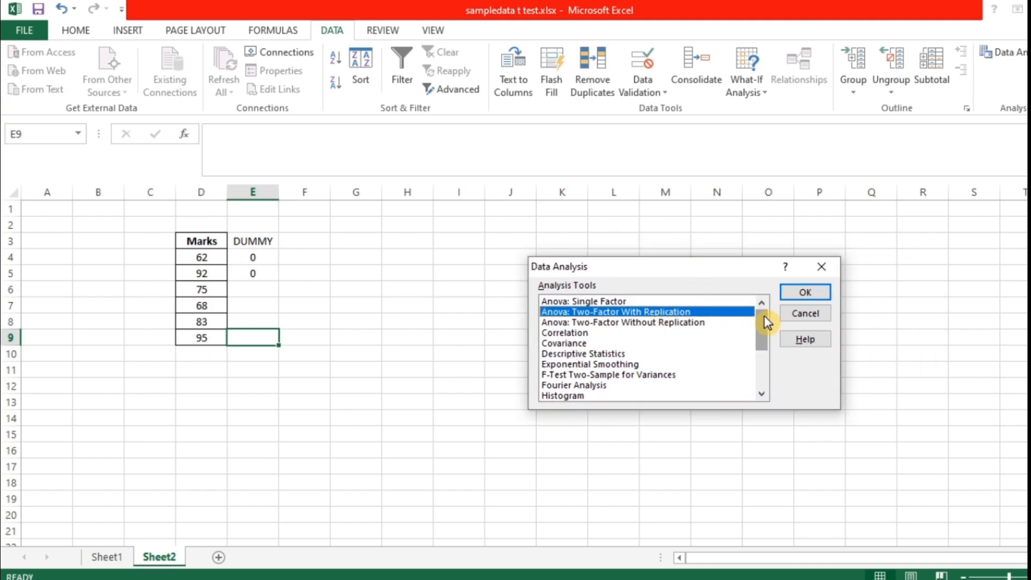
{"action": "left_click_drag", "start_coordinate": [765, 317], "coordinate": [766, 362]}
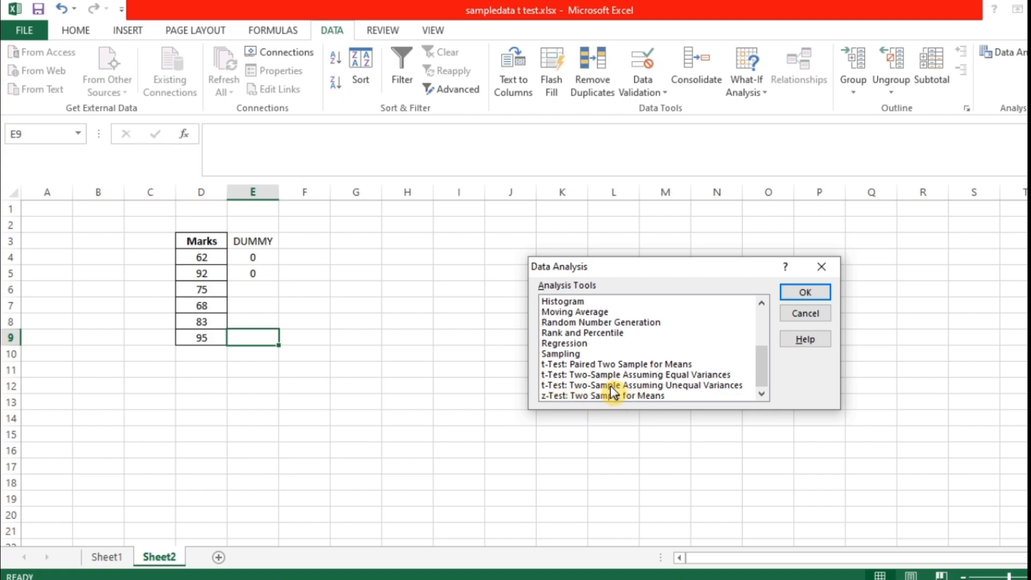
{"action": "left_click", "coordinate": [729, 385]}
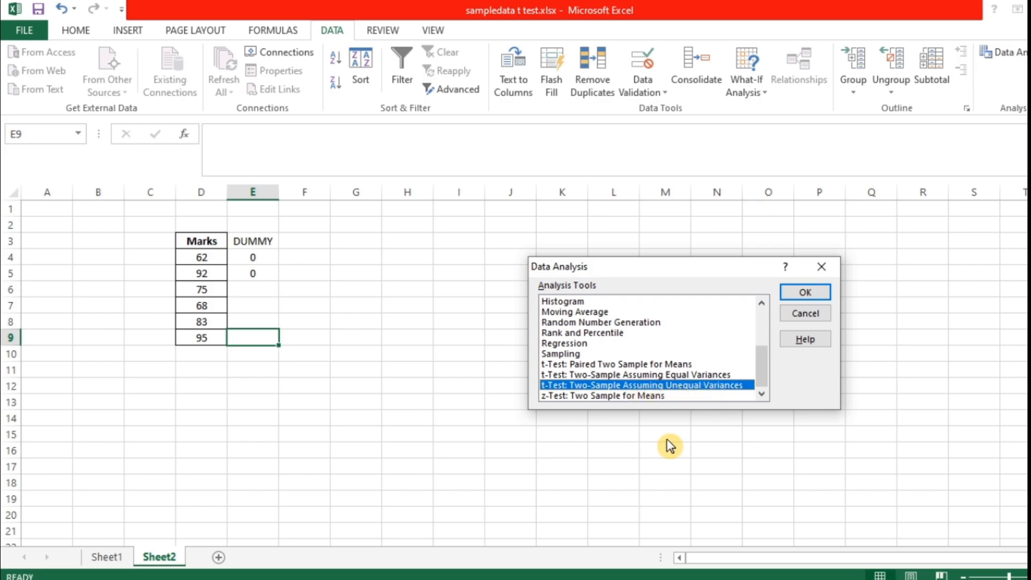
{"action": "left_click", "coordinate": [816, 294]}
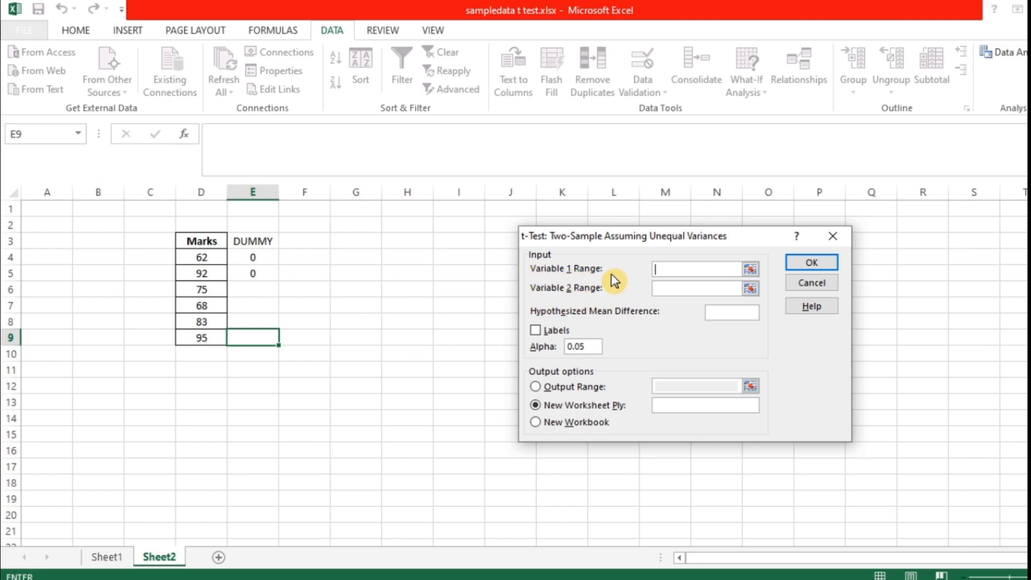
Step: Set the Variable 1 Range to D3:D9 and the Variable 2 Range to E3:E5, with Labels enabled
{"action": "left_click_drag", "start_coordinate": [200, 258], "coordinate": [197, 289]}
{"action": "left_click_drag", "start_coordinate": [201, 240], "coordinate": [200, 340]}
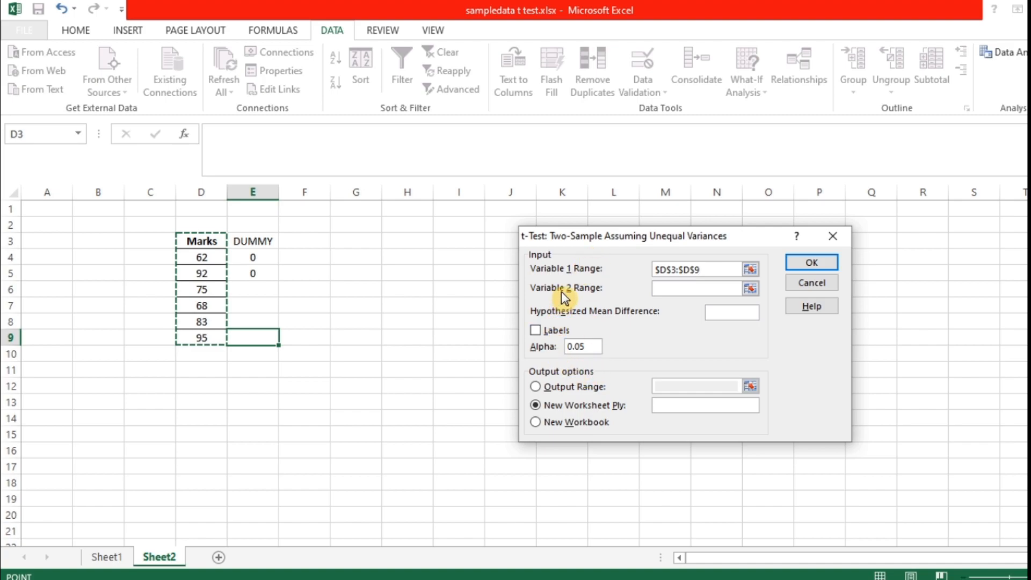
{"action": "left_click", "coordinate": [675, 289]}
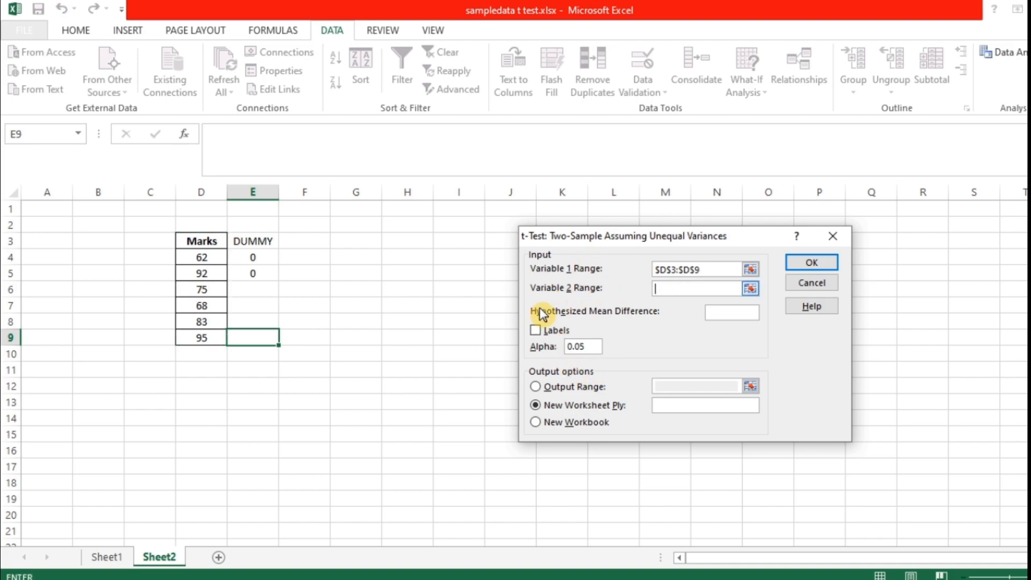
{"action": "left_click_drag", "start_coordinate": [253, 241], "coordinate": [247, 269]}
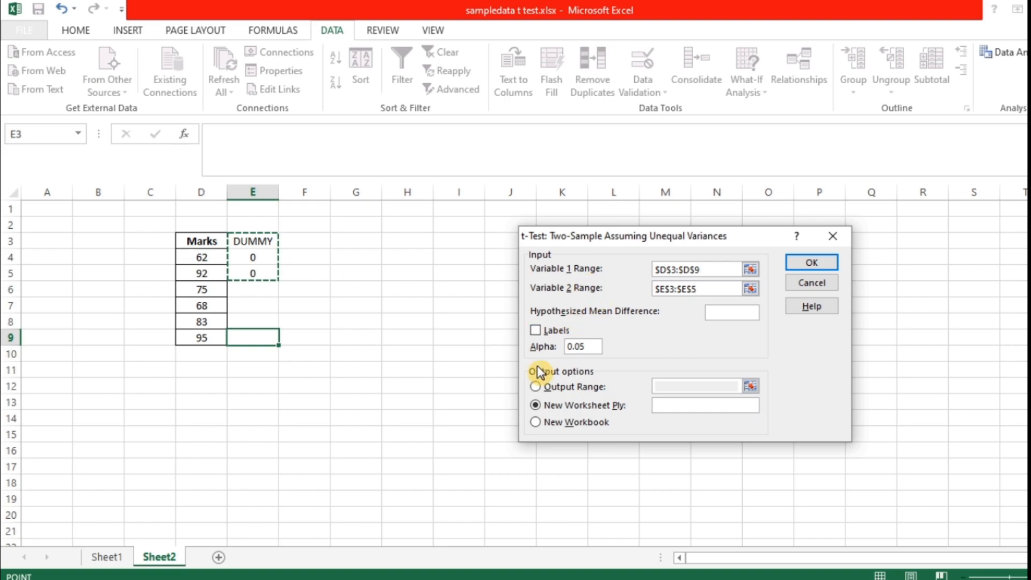
{"action": "left_click", "coordinate": [536, 331]}
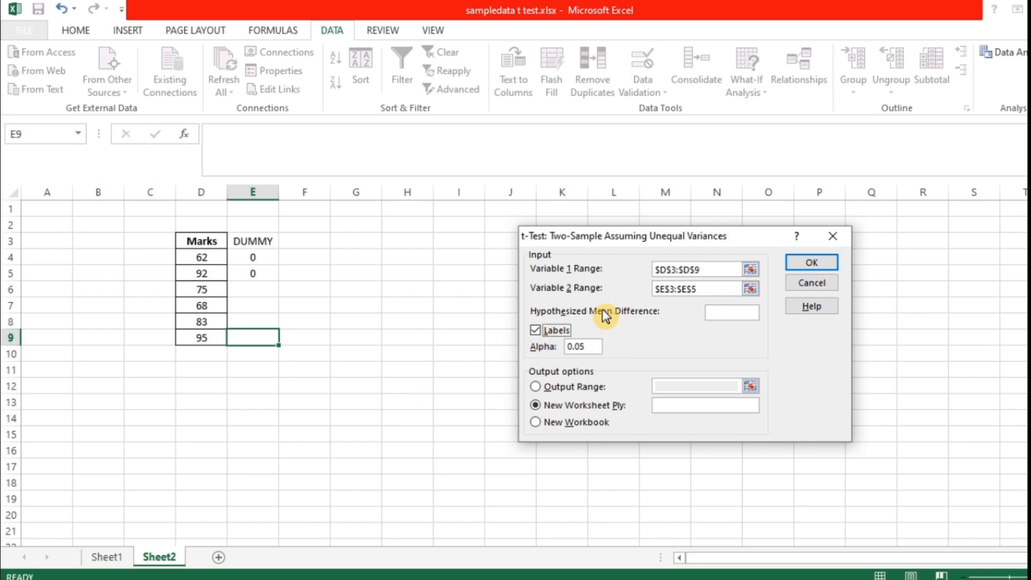
Step: Set the Hypothesized Mean Difference to 70 and the Output Range to H3, and run the t-test
{"action": "left_click", "coordinate": [731, 314]}
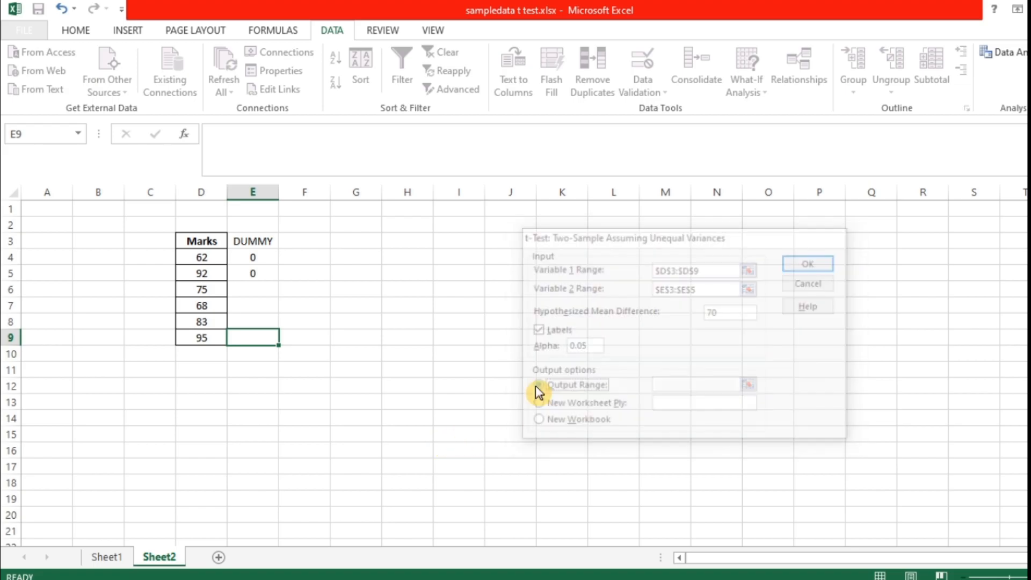
{"action": "left_click", "coordinate": [536, 386]}
{"action": "left_click", "coordinate": [675, 386]}
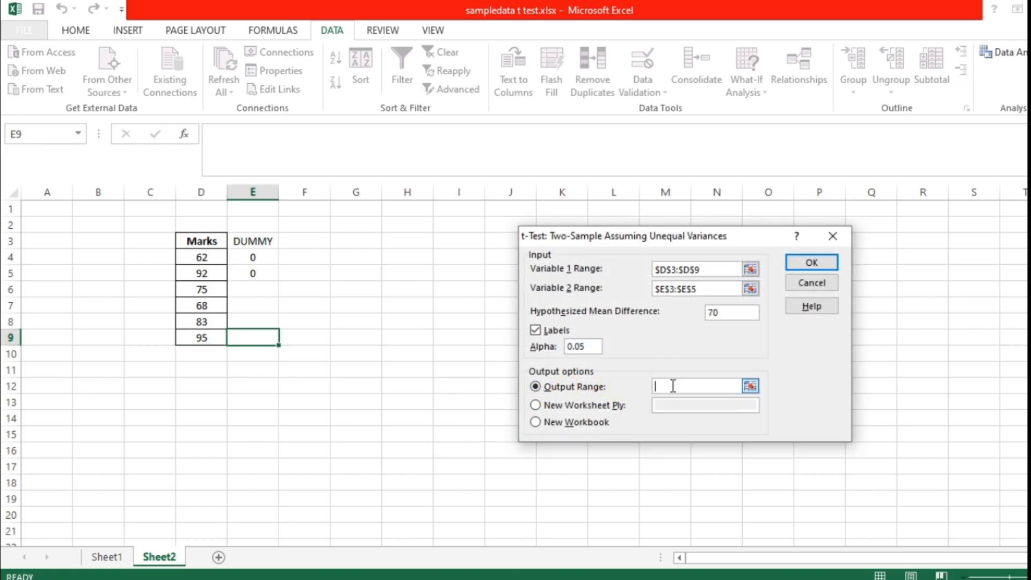
{"action": "left_click", "coordinate": [397, 248]}
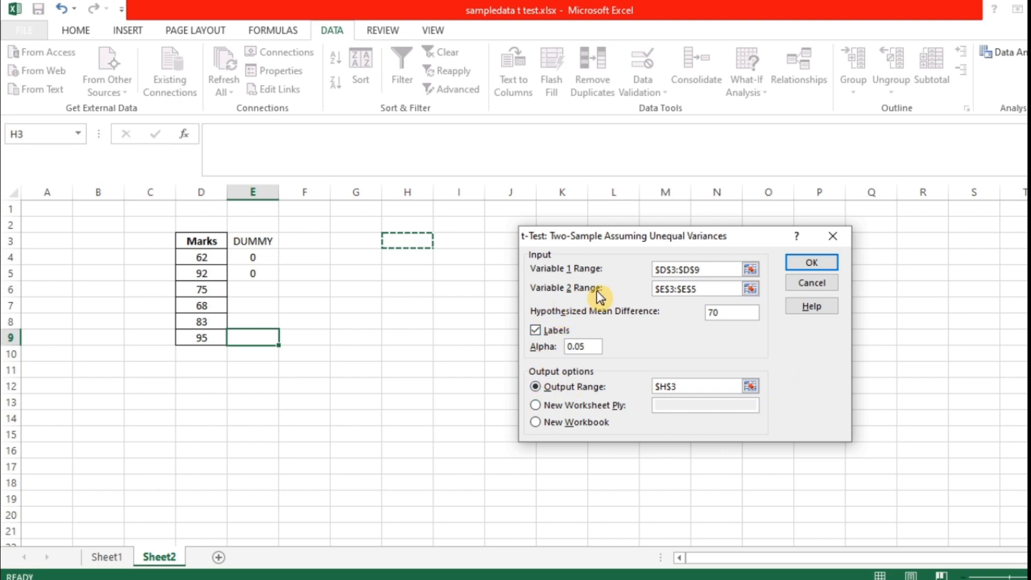
{"action": "left_click", "coordinate": [826, 263]}
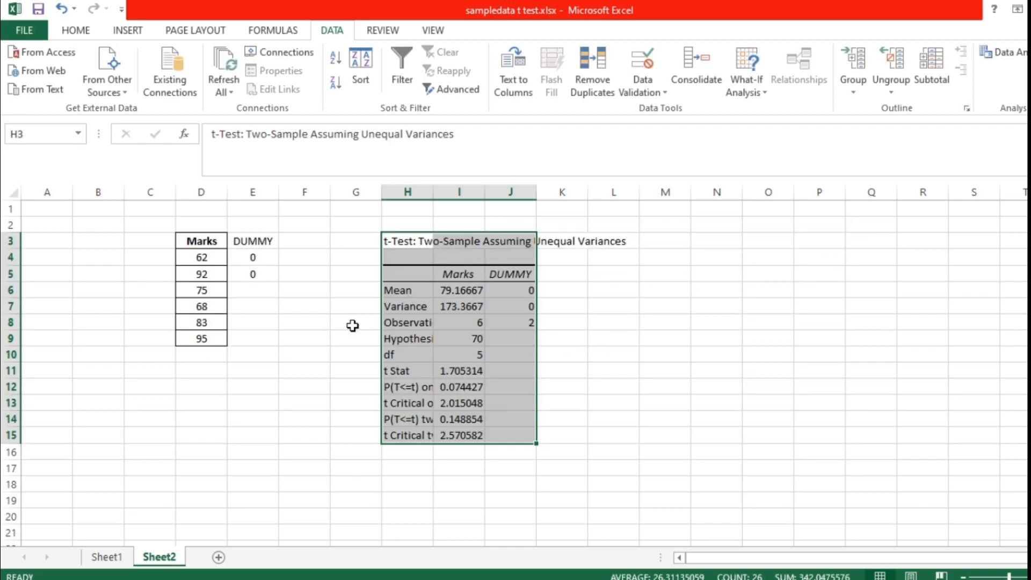
Step: Autofit columns H and I so the t-test output labels and values fit
{"action": "double_click", "coordinate": [433, 191]}
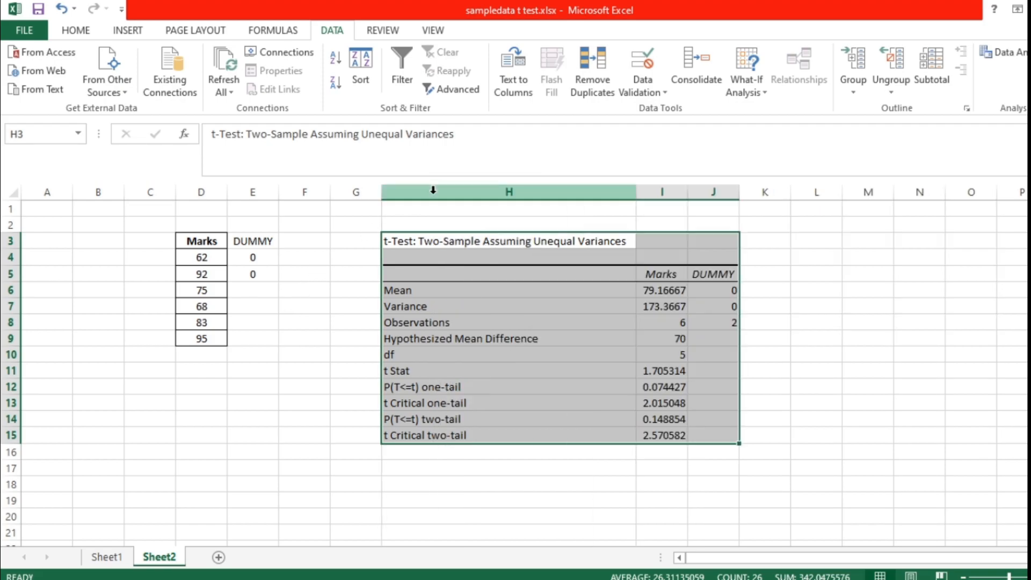
{"action": "double_click", "coordinate": [687, 191]}
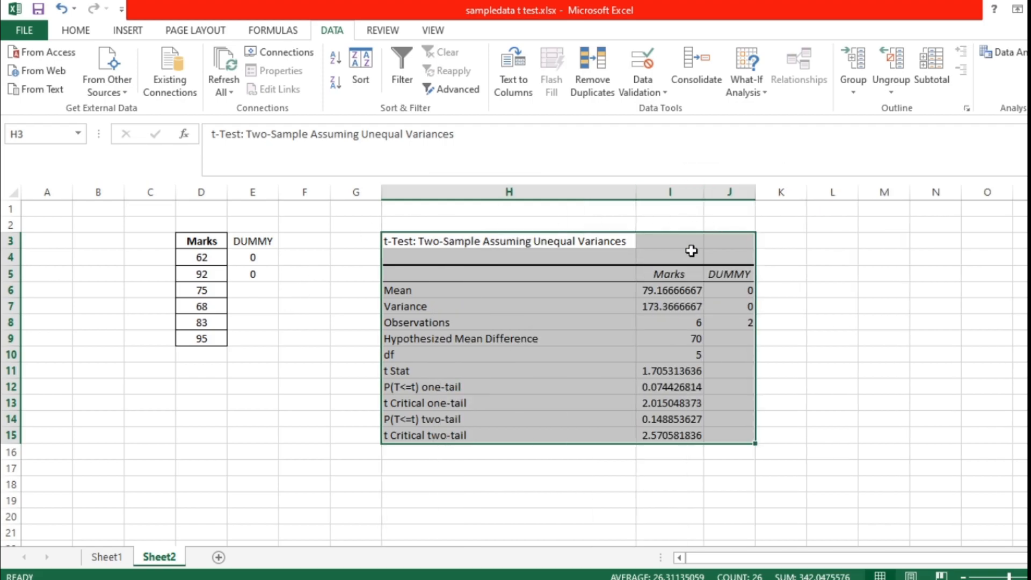
{"action": "left_click", "coordinate": [260, 243]}
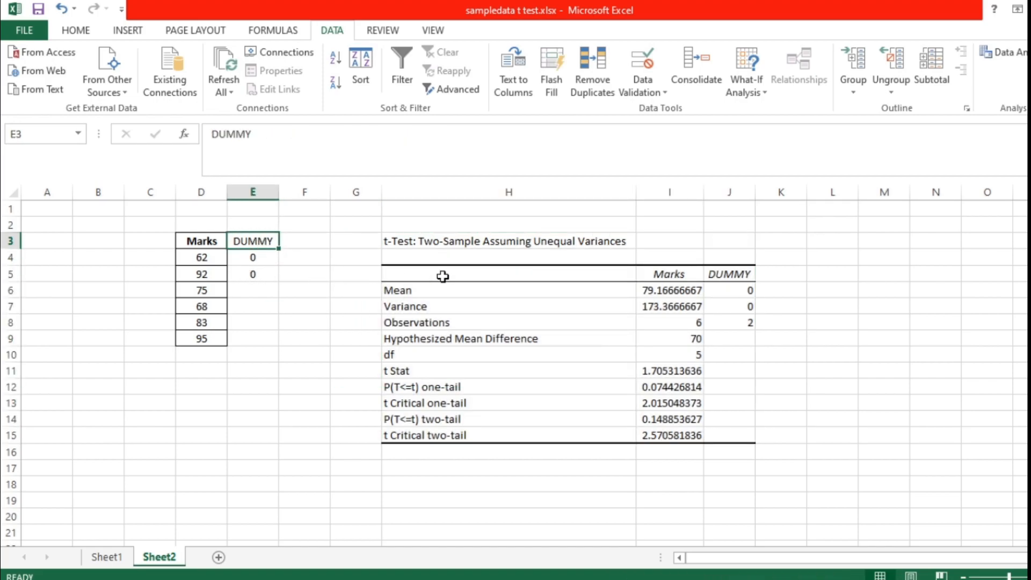
Step: Delete column J, which holds the DUMMY values of the t-test output
{"action": "left_click", "coordinate": [729, 190]}
{"action": "right_click", "coordinate": [730, 194]}
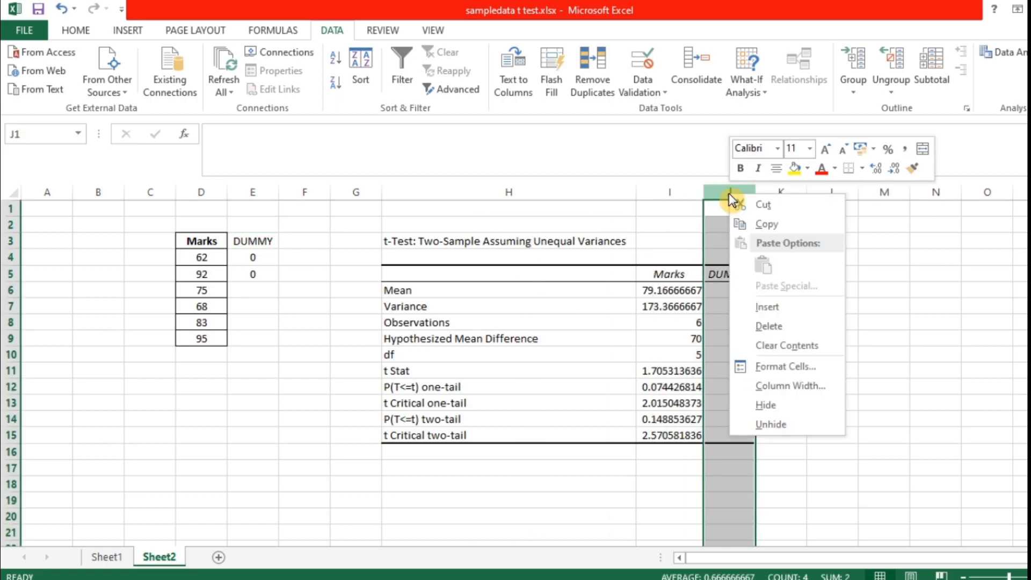
{"action": "left_click", "coordinate": [781, 325]}
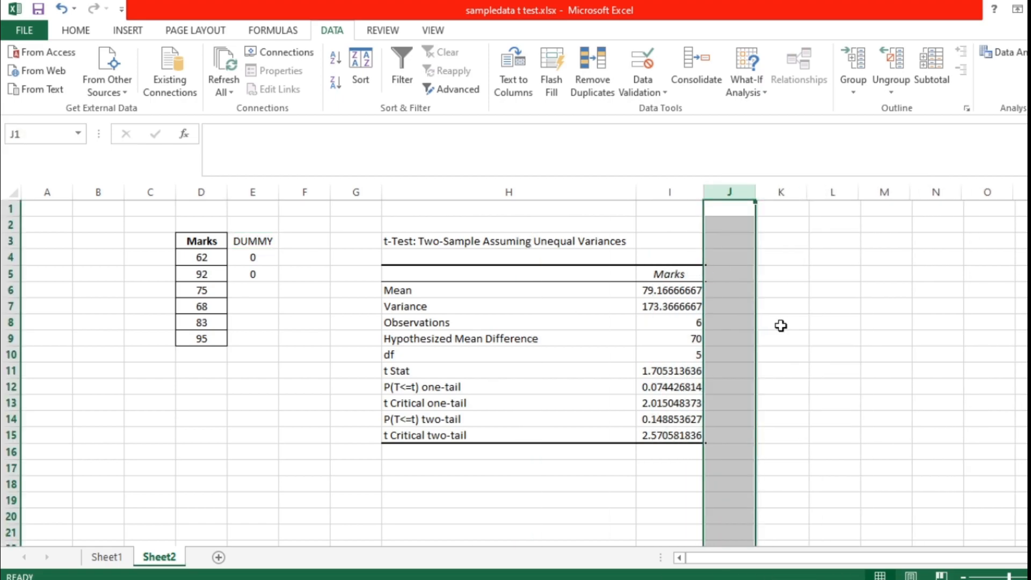
Step: Apply All Borders to the t-test output table in H5:I15
{"action": "left_click", "coordinate": [408, 274]}
{"action": "left_click_drag", "start_coordinate": [414, 276], "coordinate": [669, 437]}
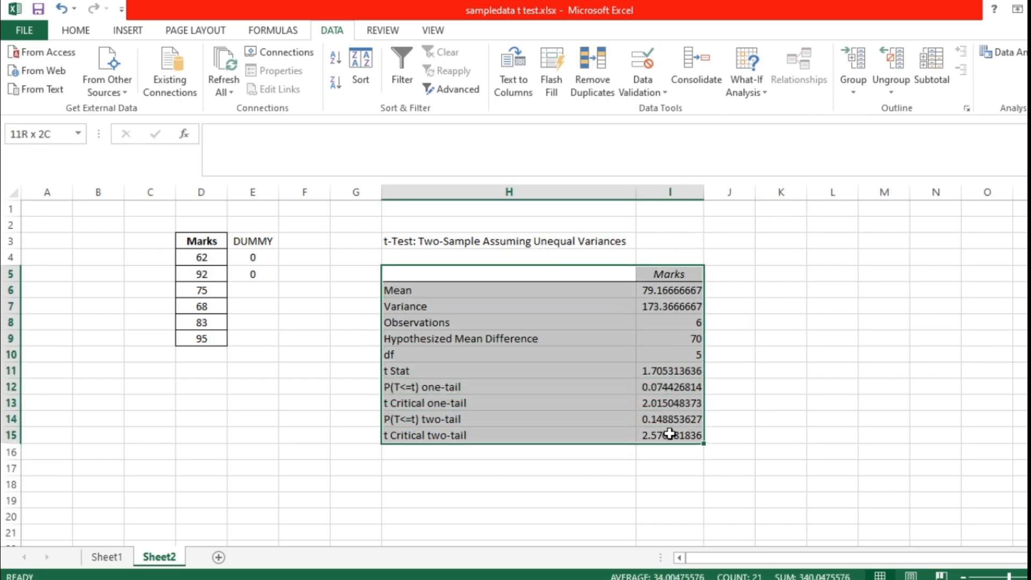
{"action": "left_click", "coordinate": [84, 32]}
{"action": "left_click", "coordinate": [224, 83]}
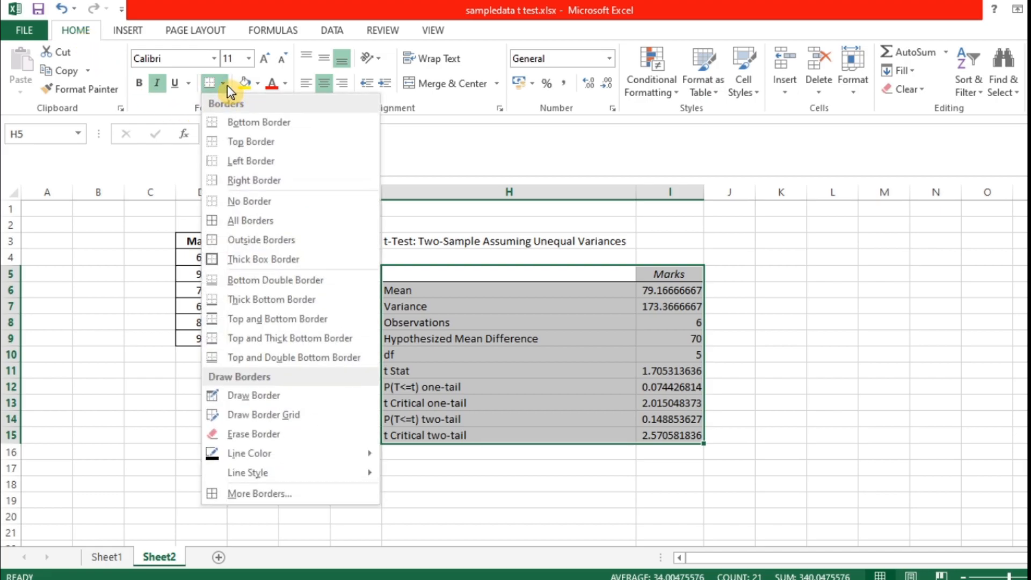
{"action": "left_click", "coordinate": [256, 223]}
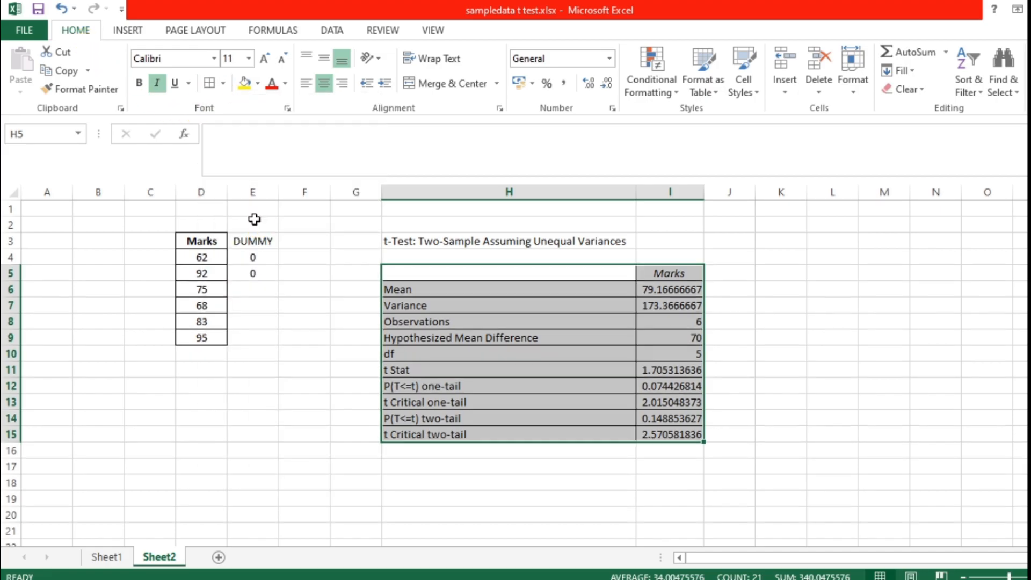
Step: Change the output title in H3 to "t-Test: One sample"
{"action": "left_click", "coordinate": [384, 241]}
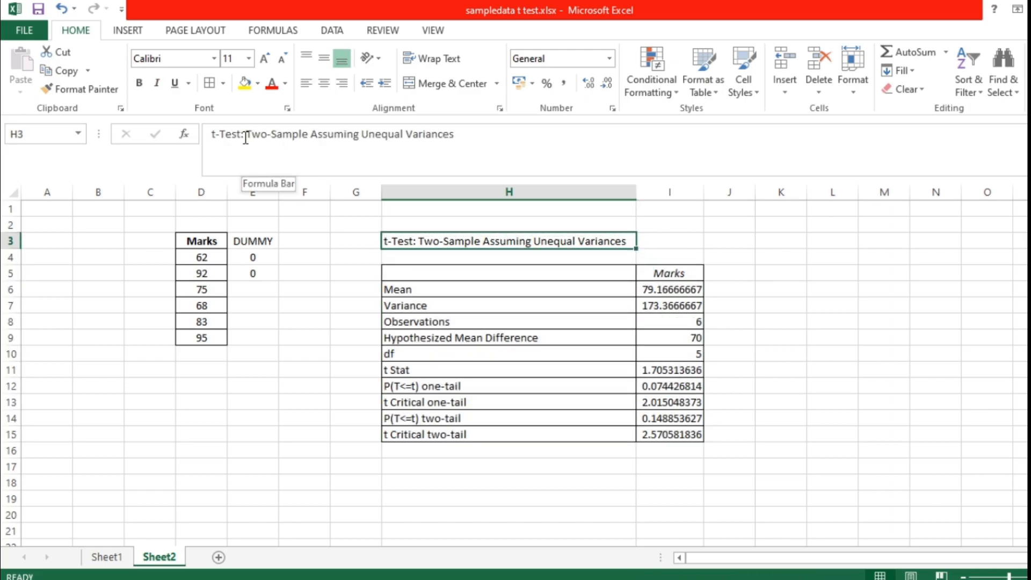
{"action": "left_click_drag", "start_coordinate": [251, 133], "coordinate": [443, 136]}
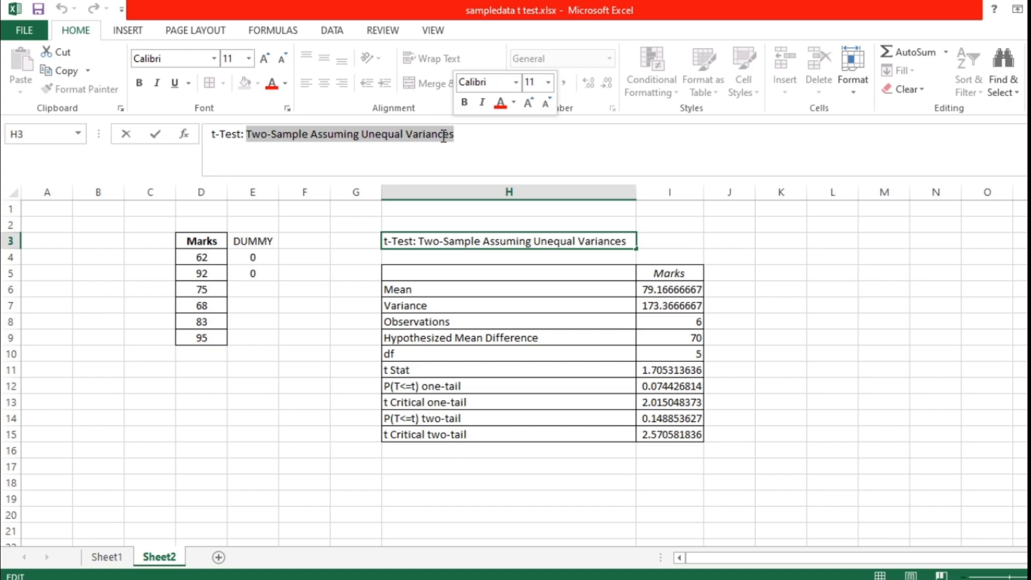
{"action": "type", "text": "One sa"}
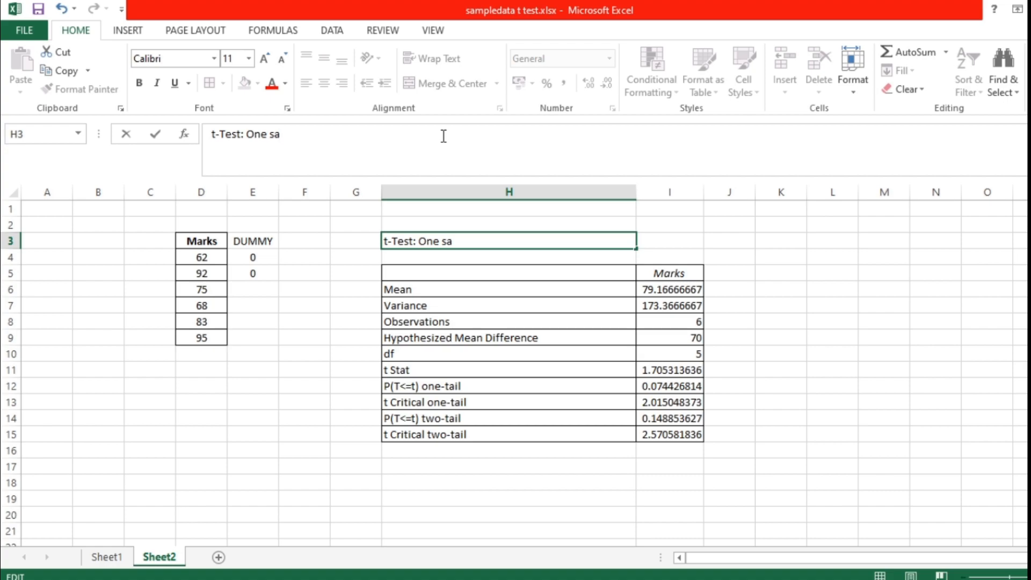
{"action": "type", "text": "mple"}
{"action": "left_click", "coordinate": [348, 297]}
Step: Center the output title in H3 and make it bold
{"action": "left_click", "coordinate": [471, 242]}
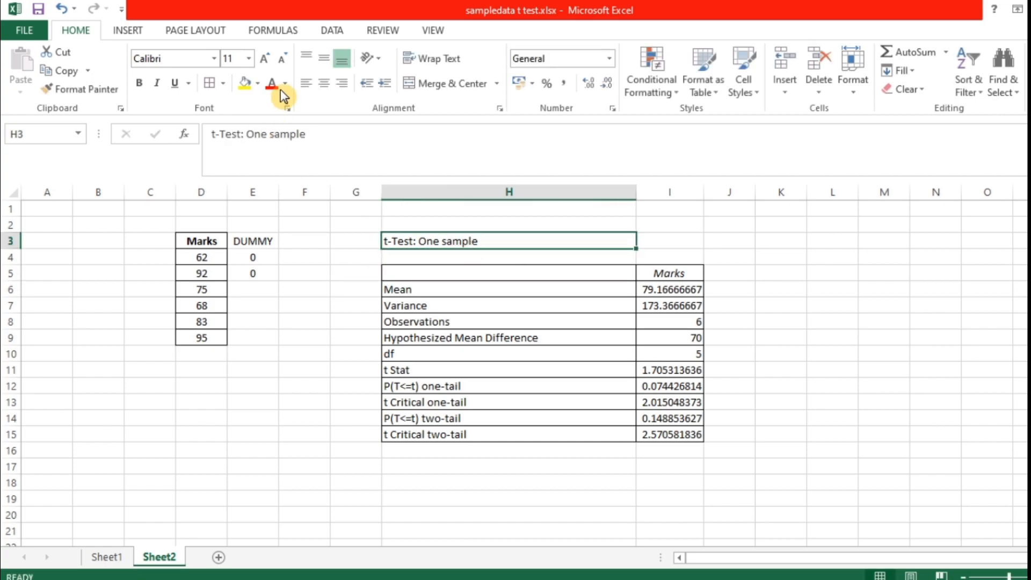
{"action": "left_click", "coordinate": [323, 85]}
{"action": "left_click", "coordinate": [142, 84]}
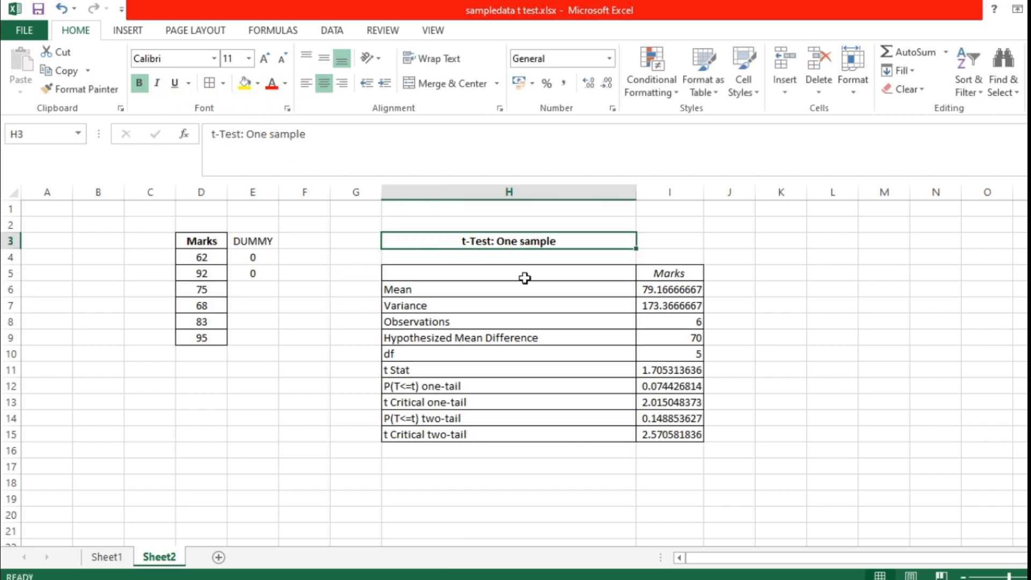
{"action": "left_click", "coordinate": [830, 312]}
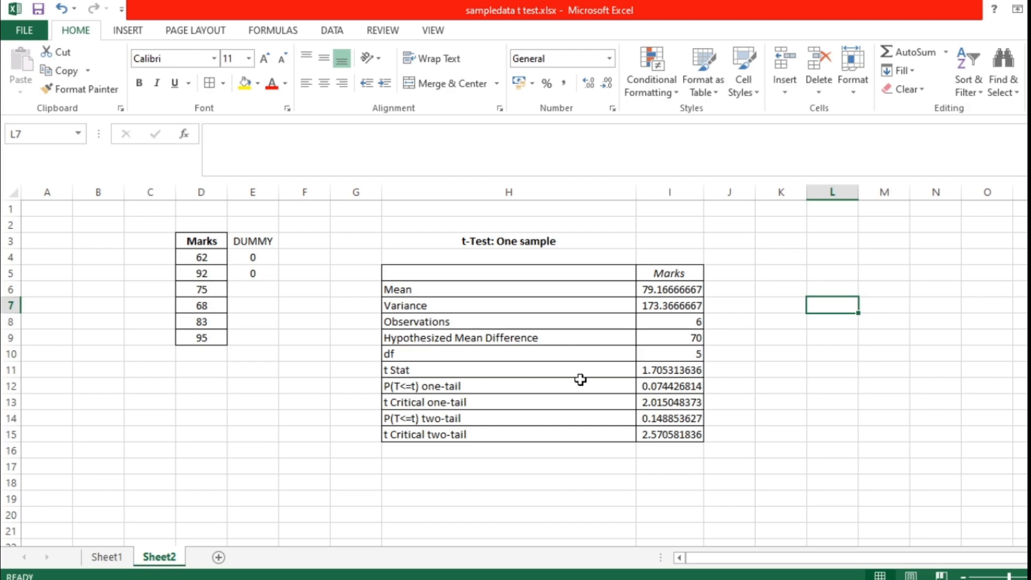
Step: Shorten the label in H9 to "Hypothesized Mean"
{"action": "left_click", "coordinate": [511, 342]}
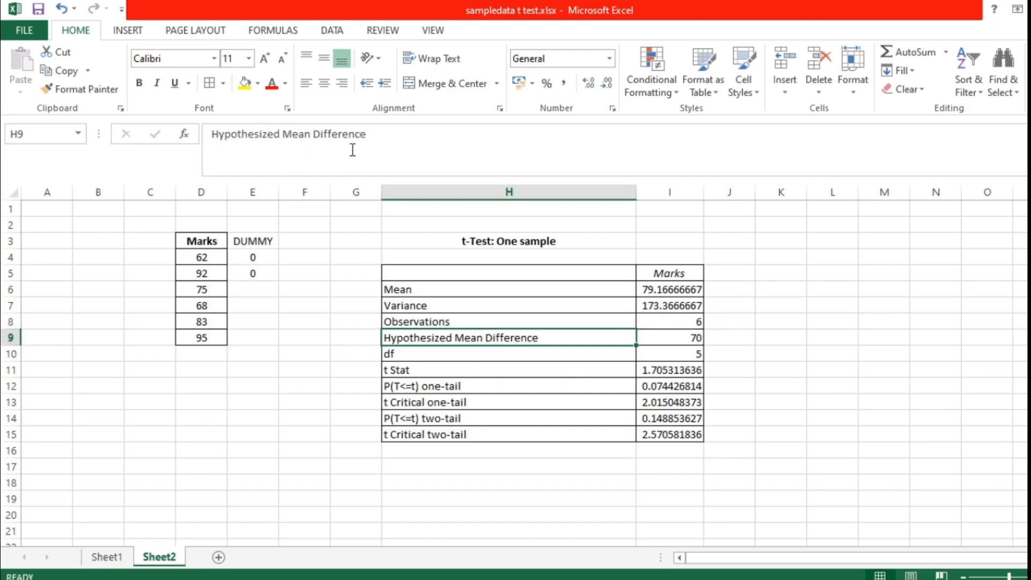
{"action": "left_click_drag", "start_coordinate": [404, 134], "coordinate": [312, 133]}
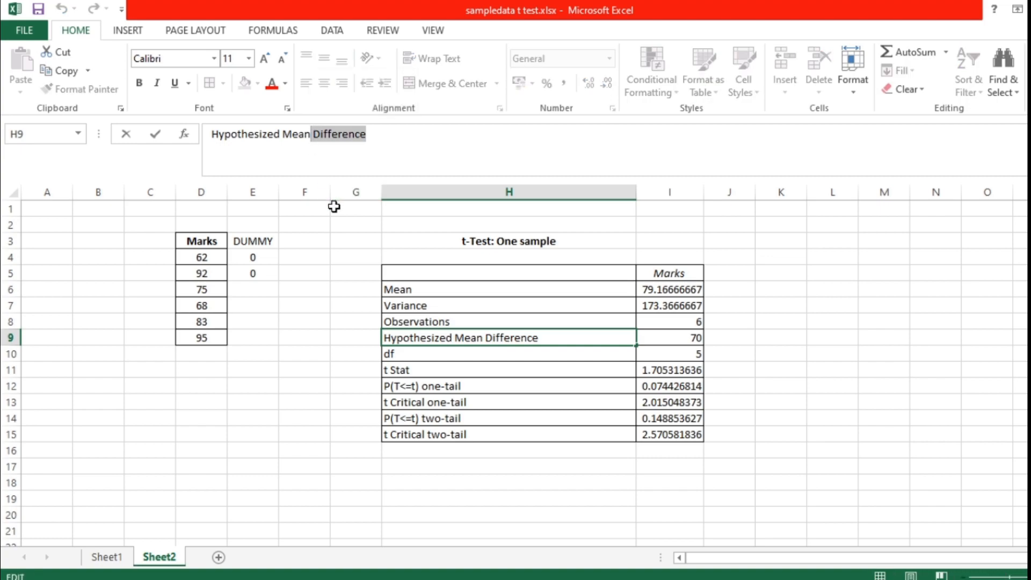
{"action": "key", "text": "BackSpace"}
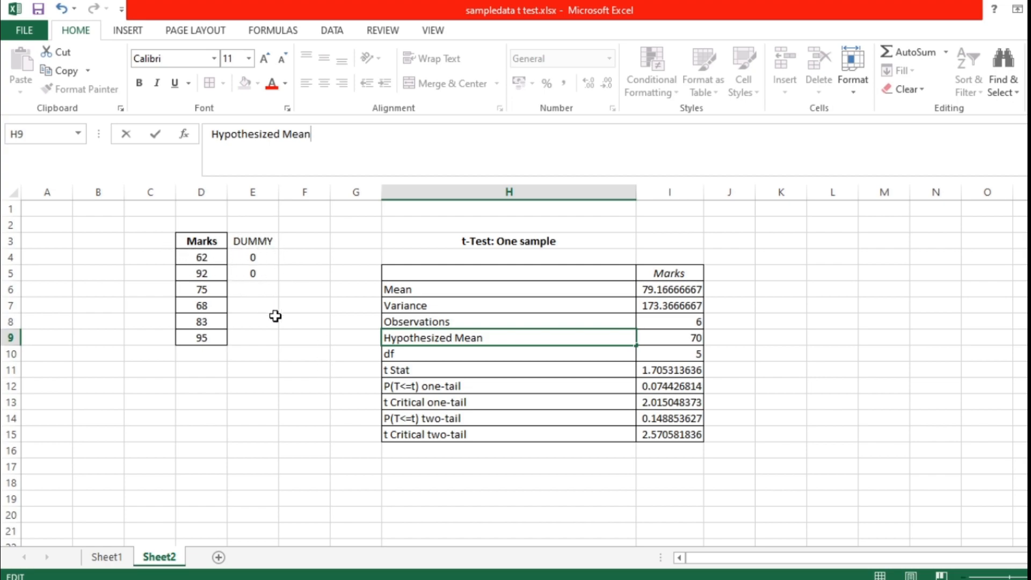
{"action": "left_click", "coordinate": [615, 498]}
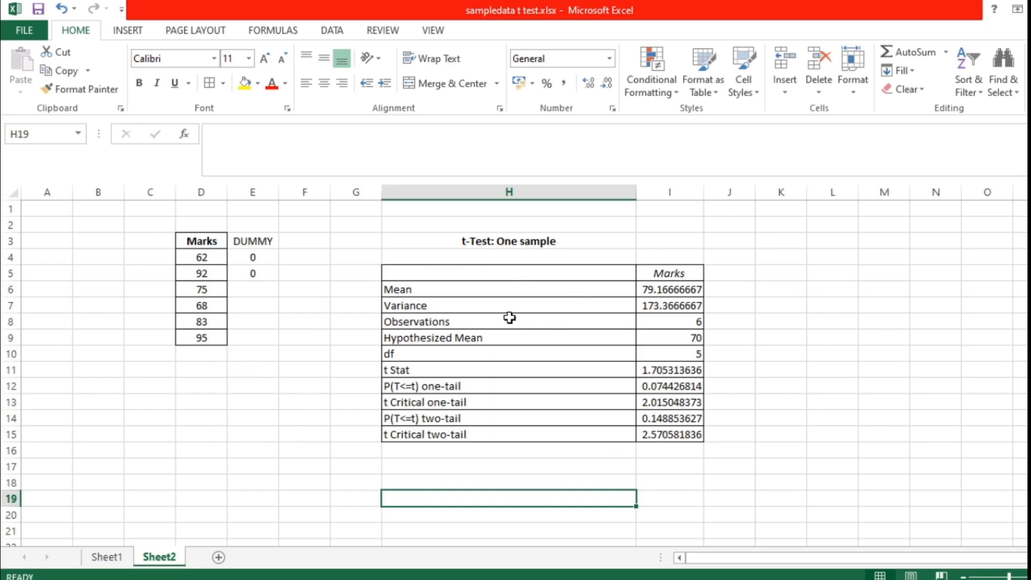
Step: Copy the t-test output table H5:I15 and paste it into Sheet1 starting at cell P8
{"action": "left_click", "coordinate": [533, 274]}
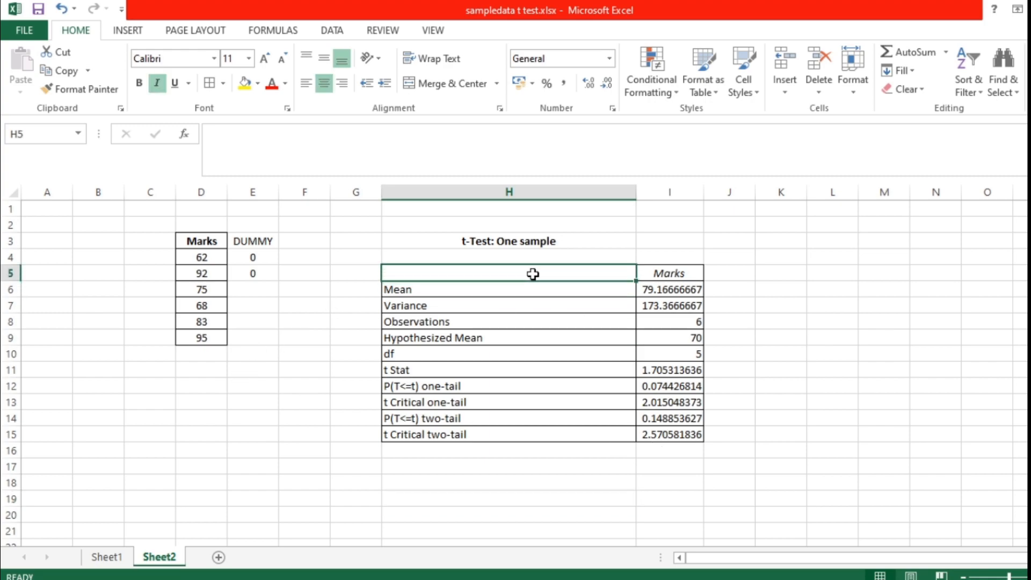
{"action": "left_click_drag", "start_coordinate": [532, 274], "coordinate": [665, 430]}
{"action": "right_click", "coordinate": [559, 345]}
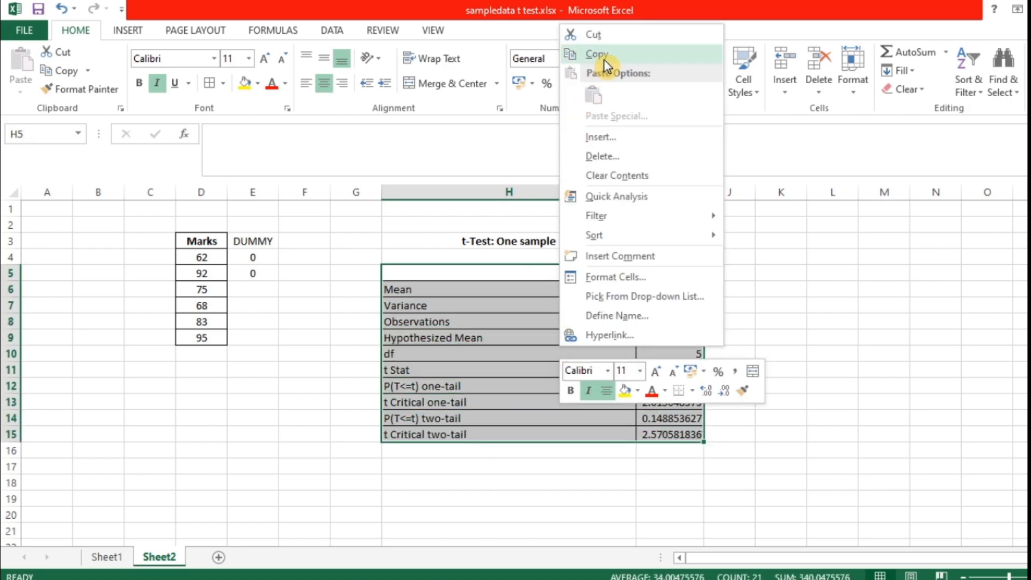
{"action": "left_click", "coordinate": [586, 54]}
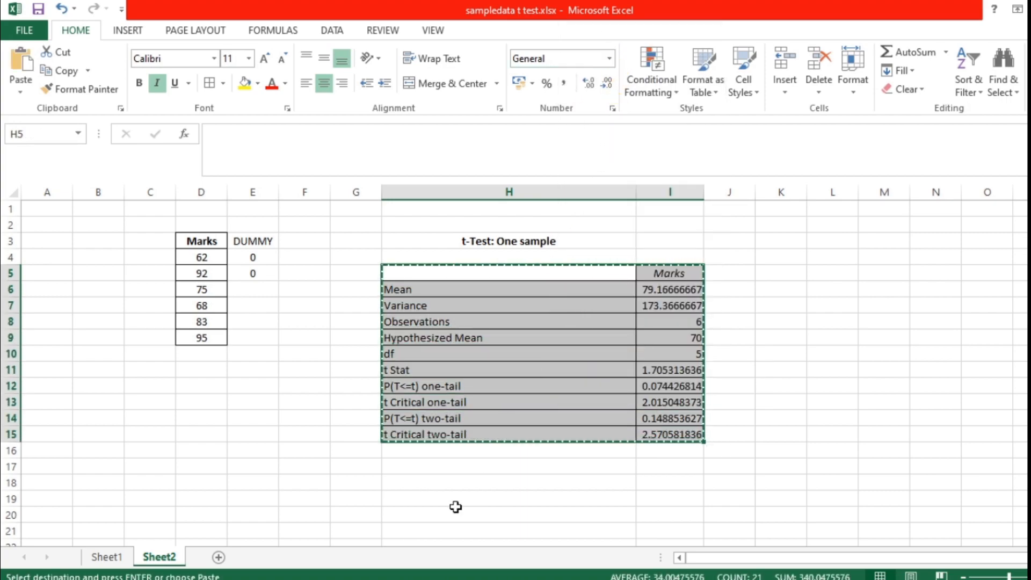
{"action": "left_click", "coordinate": [106, 557]}
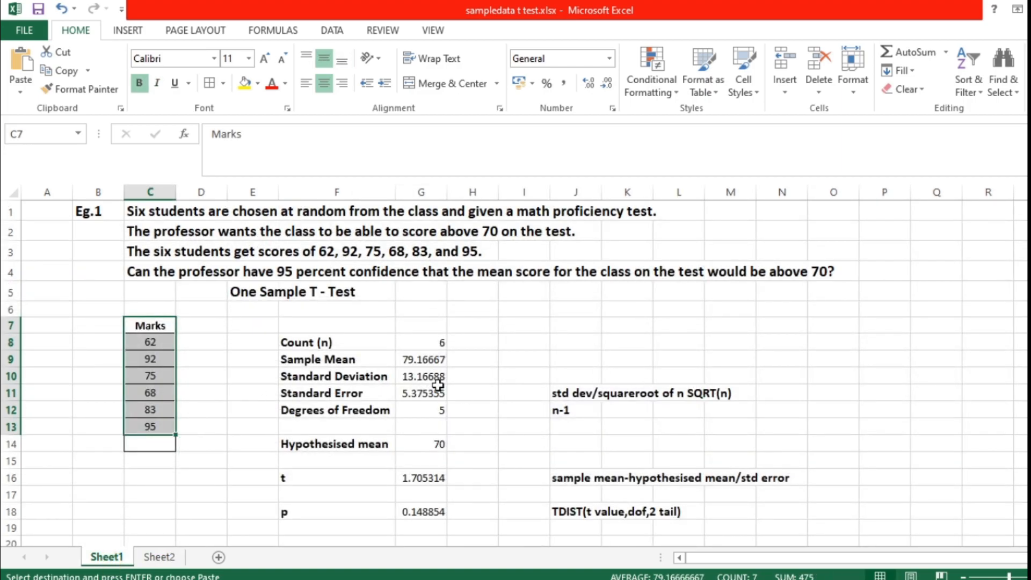
{"action": "left_click", "coordinate": [881, 343]}
{"action": "right_click", "coordinate": [881, 343]}
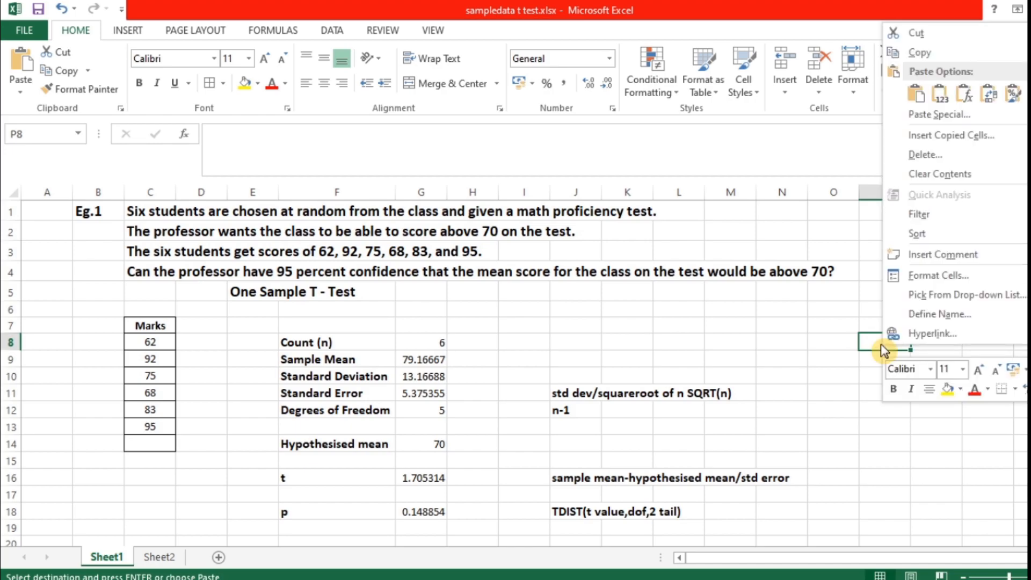
{"action": "left_click", "coordinate": [919, 98]}
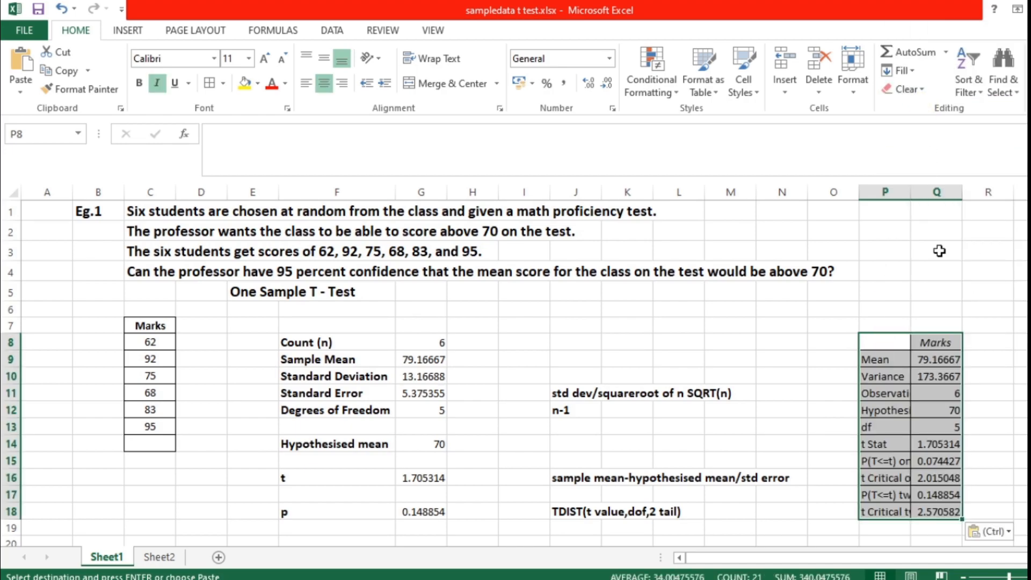
Step: Autofit columns P and Q on Sheet1 to the pasted labels and values
{"action": "left_click", "coordinate": [912, 192]}
{"action": "double_click", "coordinate": [913, 192]}
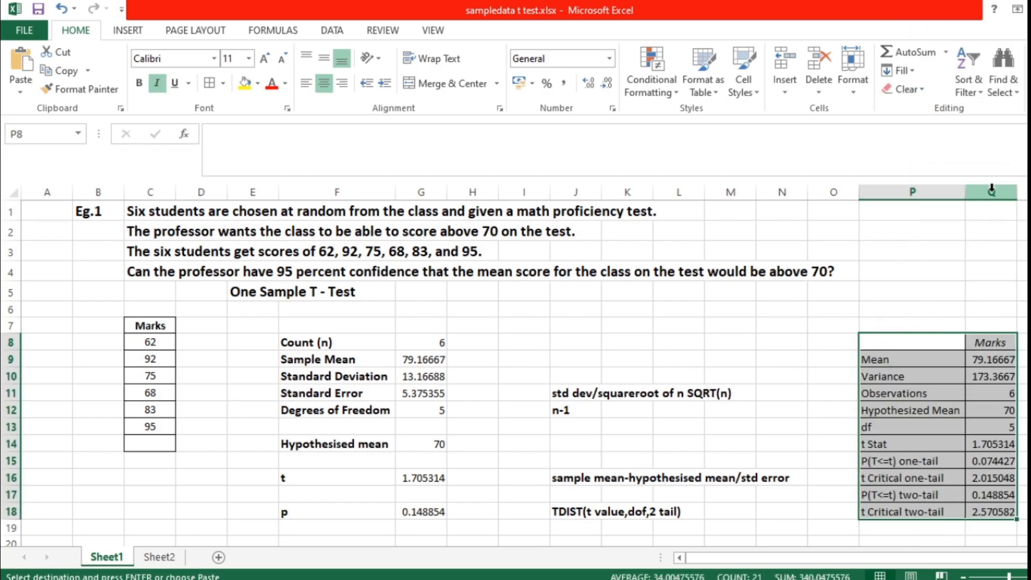
{"action": "double_click", "coordinate": [1017, 198]}
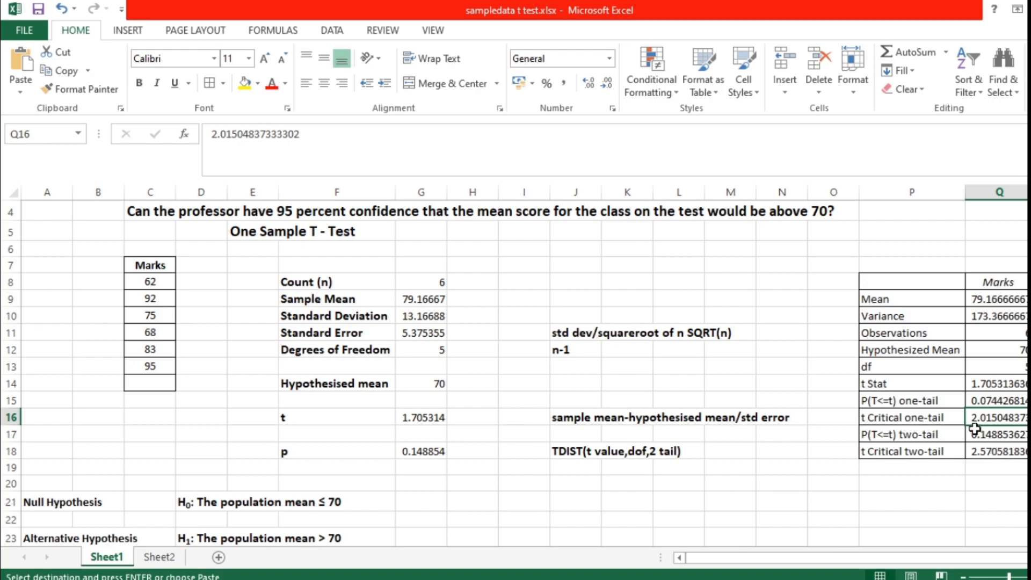
Step: Compare the pasted t-test output with the formula results, table value, hypotheses and decision rules on Sheet1
{"action": "scroll", "coordinate": [525, 467], "scroll_direction": "down", "scroll_amount": 1}
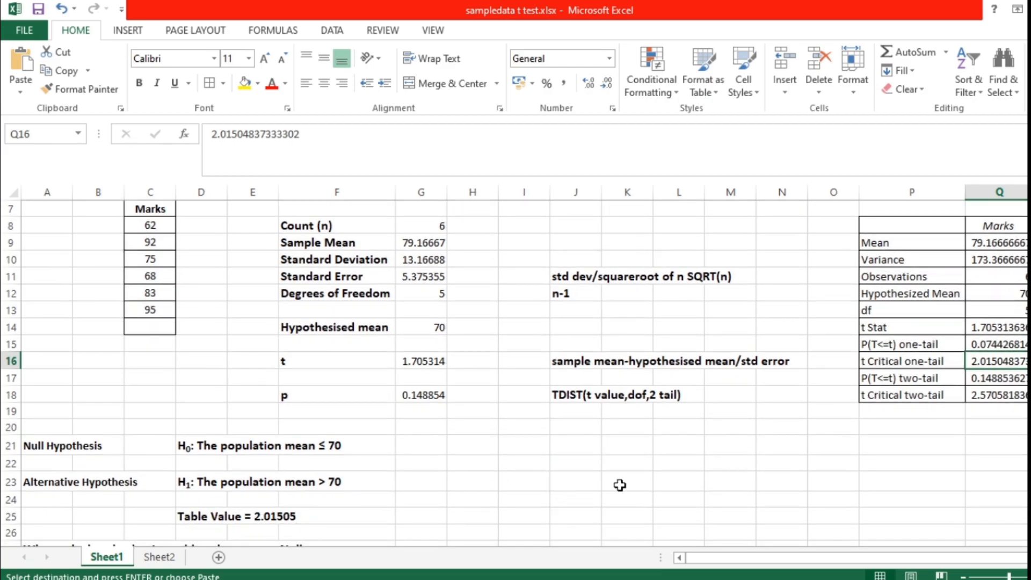
{"action": "scroll", "coordinate": [620, 485], "scroll_direction": "up", "scroll_amount": 1}
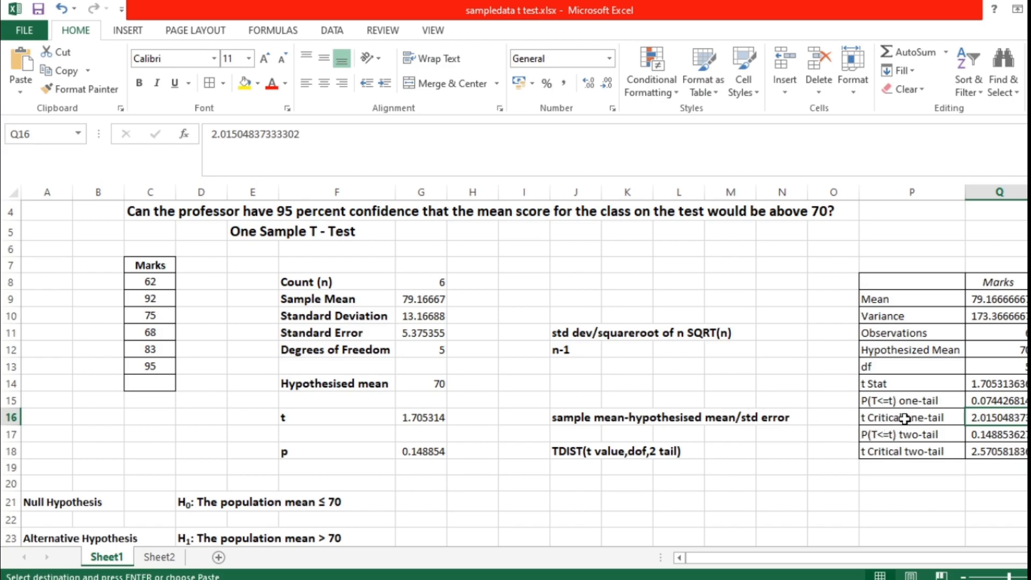
{"action": "scroll", "coordinate": [376, 442], "scroll_direction": "down", "scroll_amount": 3}
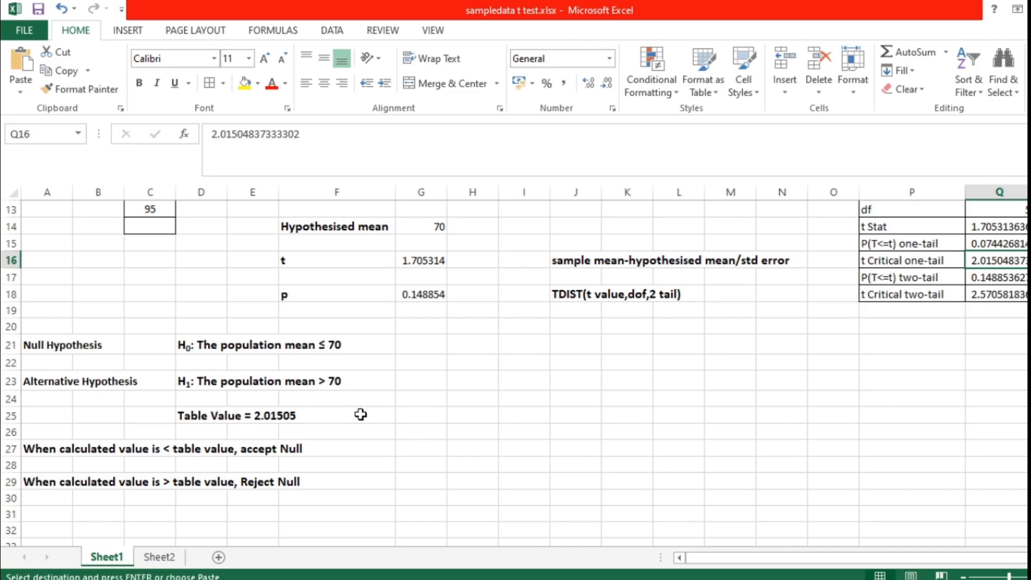
{"action": "scroll", "coordinate": [360, 415], "scroll_direction": "up", "scroll_amount": 2}
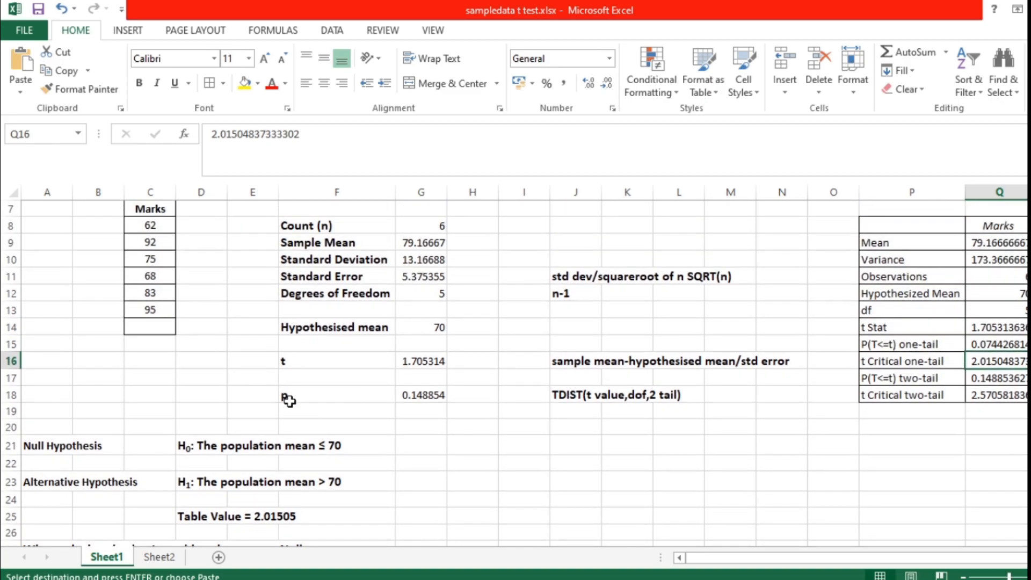
{"action": "scroll", "coordinate": [699, 436], "scroll_direction": "up", "scroll_amount": 1}
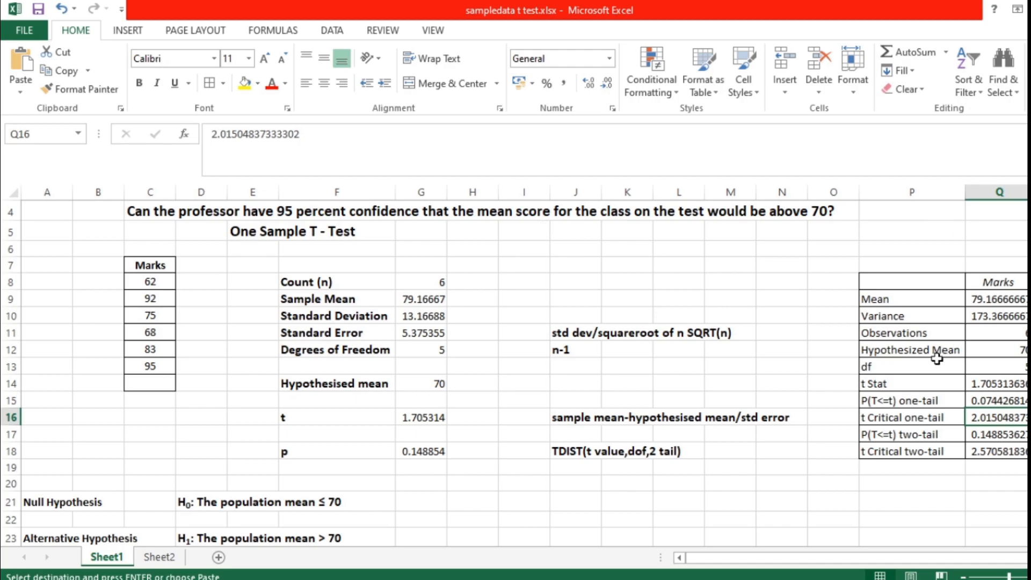